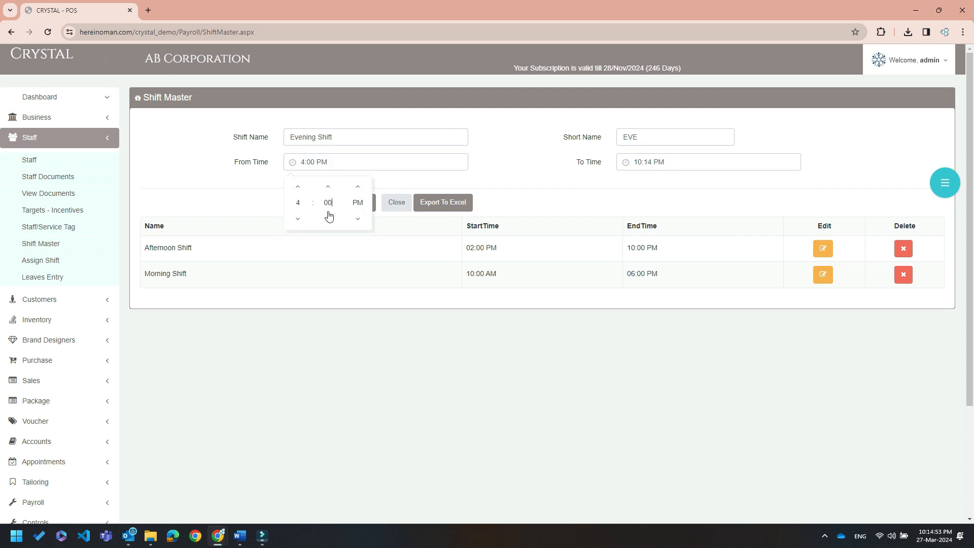
# Step: Set the Evening Shift's end time to 11:45 PM and save the new shift
pyautogui.click(507, 160)
pyautogui.click(642, 155)
pyautogui.click(638, 160)
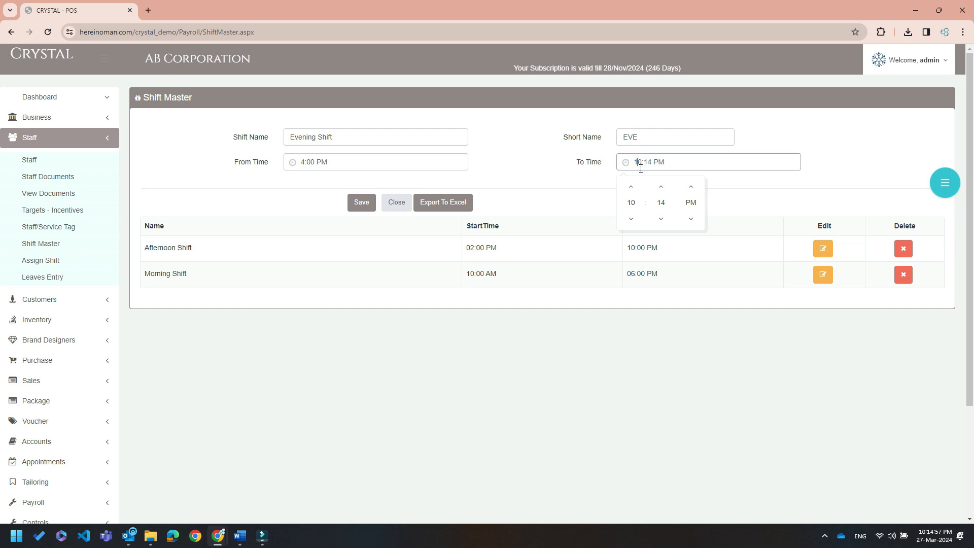
pyautogui.click(631, 187)
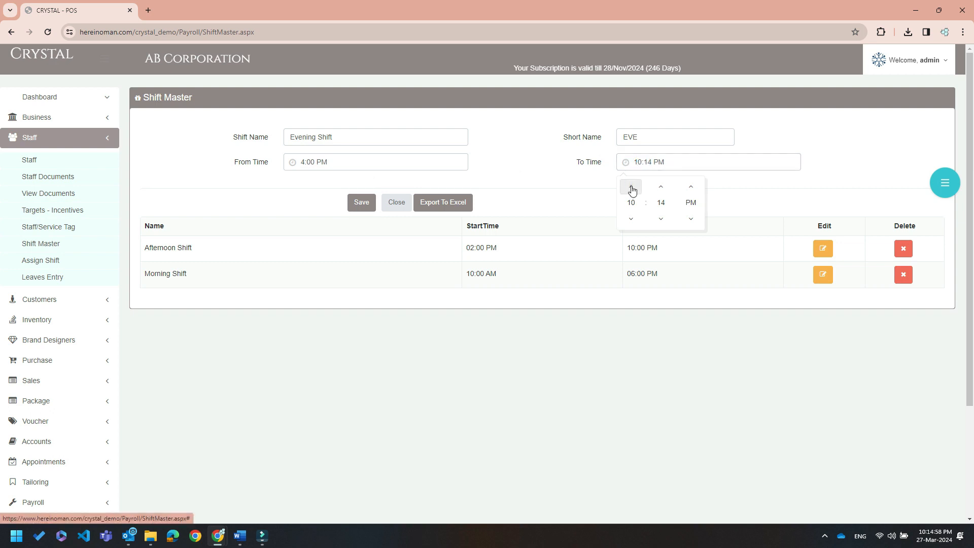
pyautogui.click(661, 202)
pyautogui.write('45')
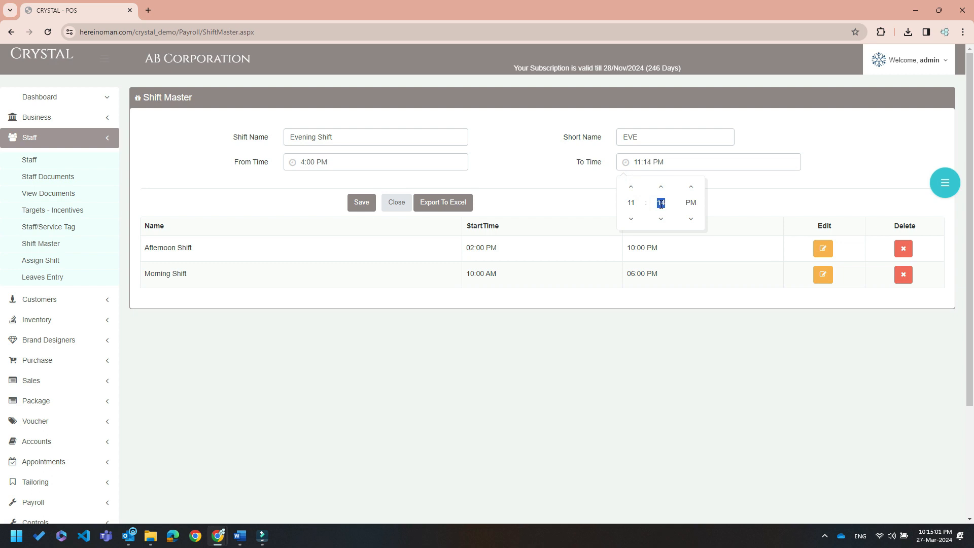
pyautogui.click(362, 203)
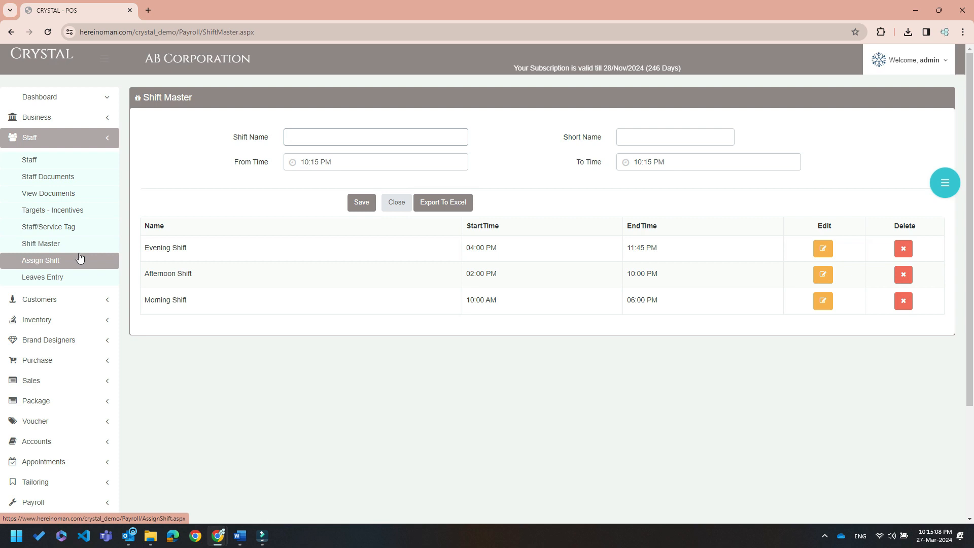
# Step: Go to Assign Shift and choose the fourth listed staff member for the weekly schedule
pyautogui.click(79, 260)
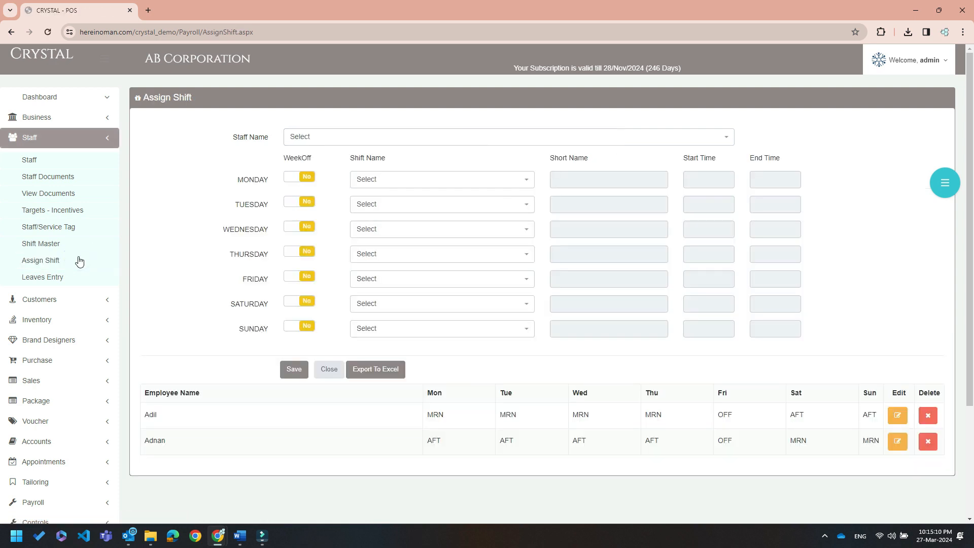
pyautogui.click(315, 140)
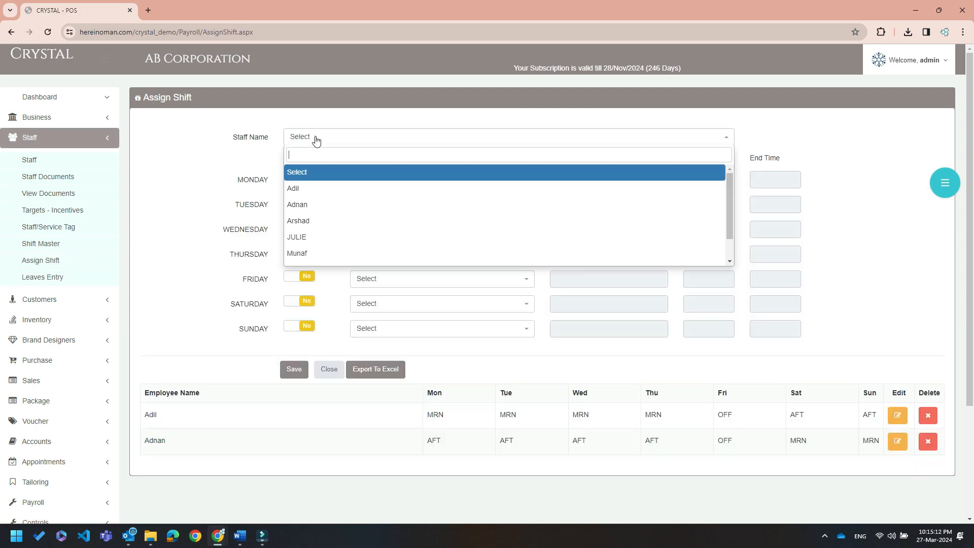
pyautogui.click(306, 238)
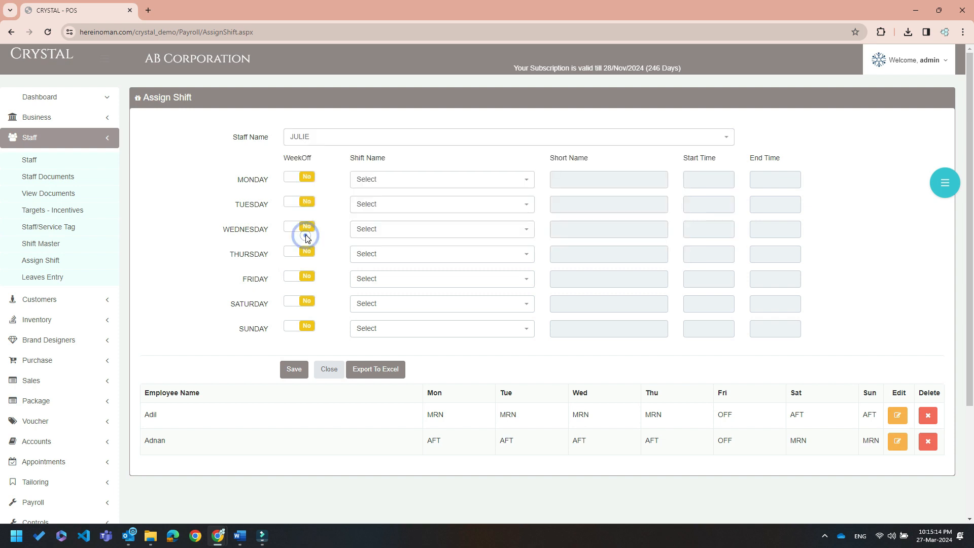
# Step: Keep Monday as a working day and assign the Morning Shift to Monday and Tuesday
pyautogui.click(304, 181)
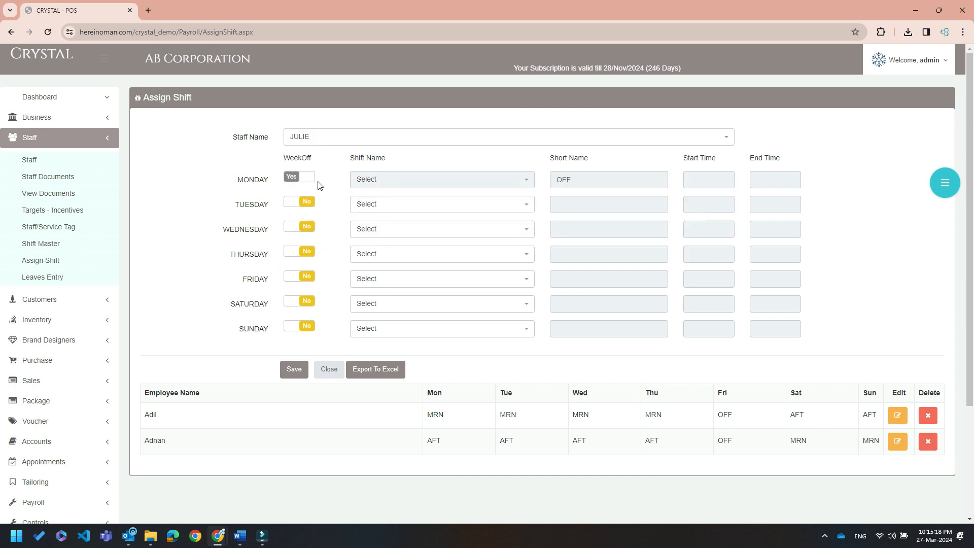
pyautogui.click(299, 179)
pyautogui.click(373, 179)
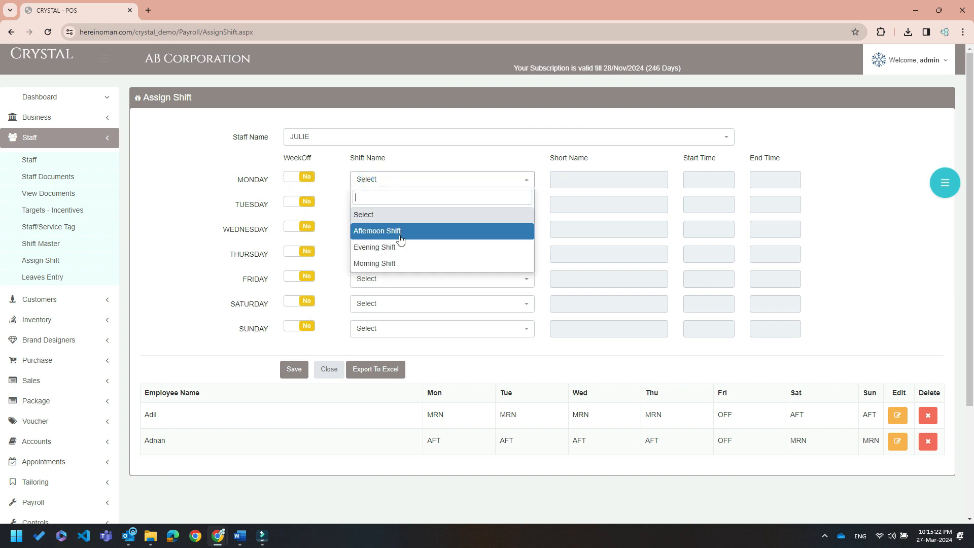
pyautogui.click(397, 263)
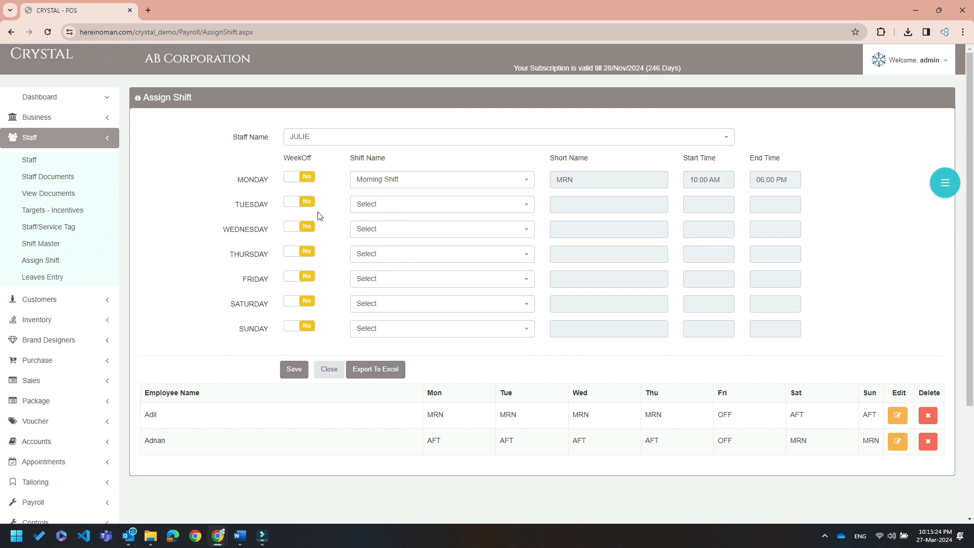
pyautogui.click(368, 209)
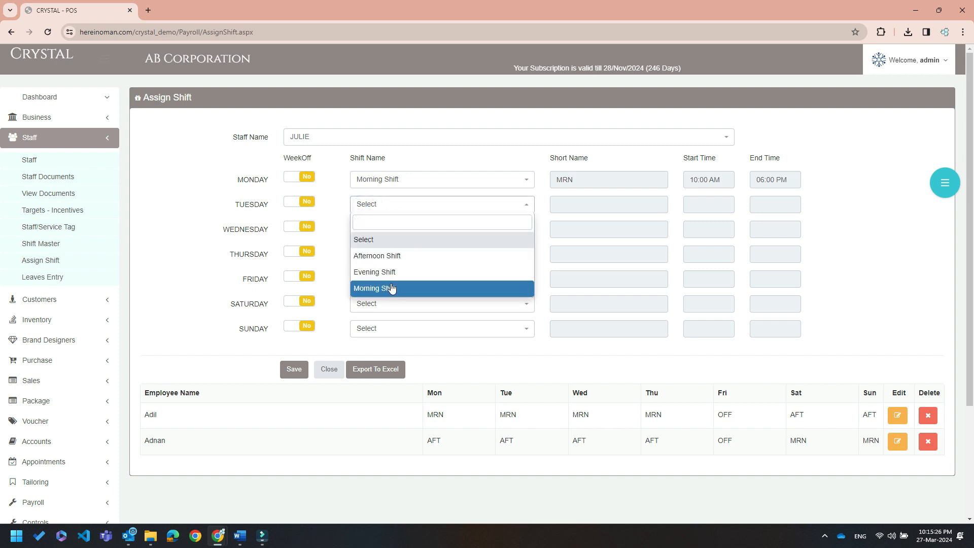
pyautogui.click(390, 286)
# Step: Assign the Afternoon Shift to Wednesday and Thursday for the chosen staff member
pyautogui.click(373, 228)
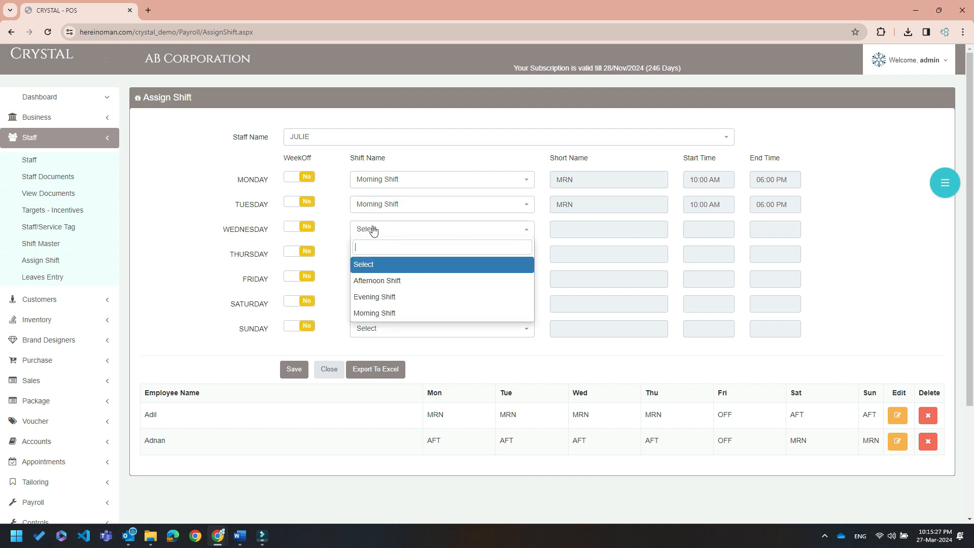
pyautogui.click(395, 280)
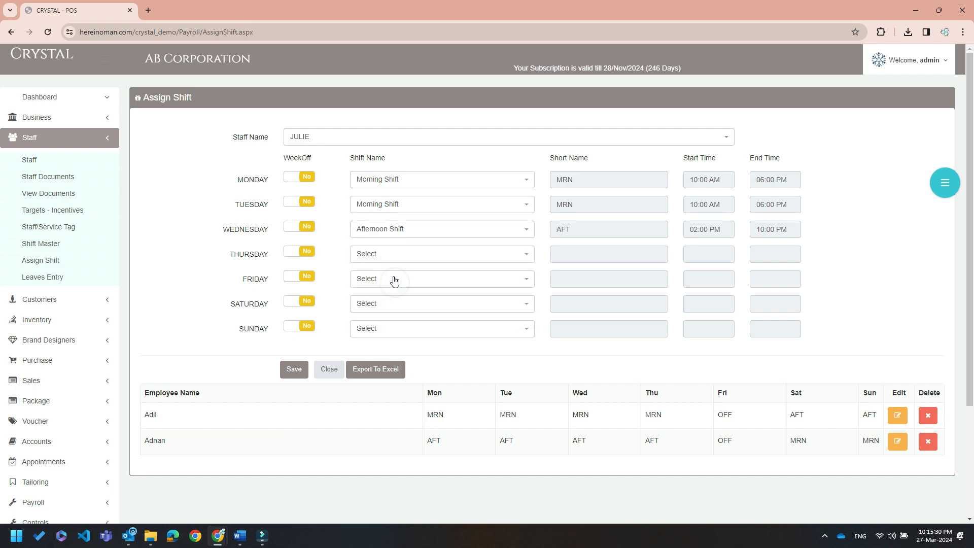
pyautogui.click(390, 258)
pyautogui.click(394, 303)
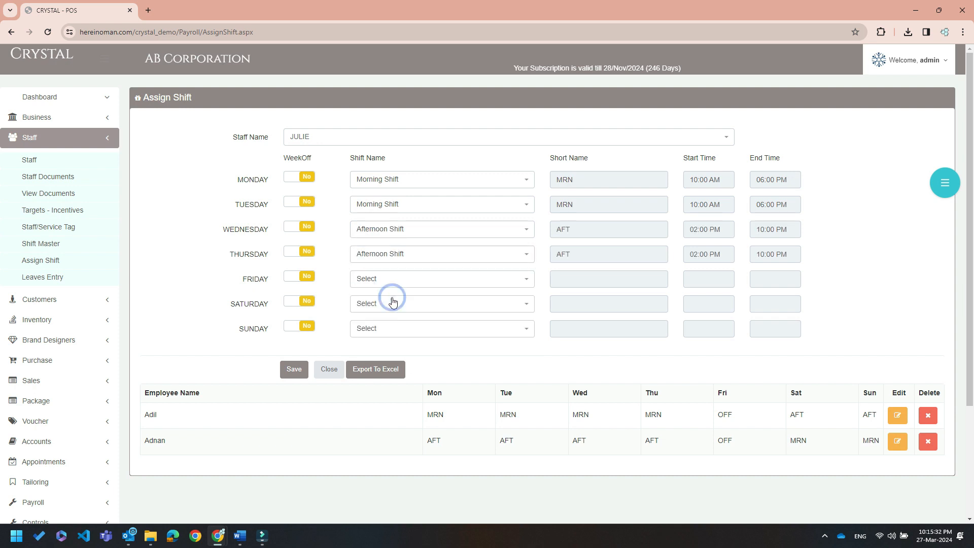
# Step: Assign the Evening Shift to Saturday and Sunday for the chosen staff member
pyautogui.click(373, 306)
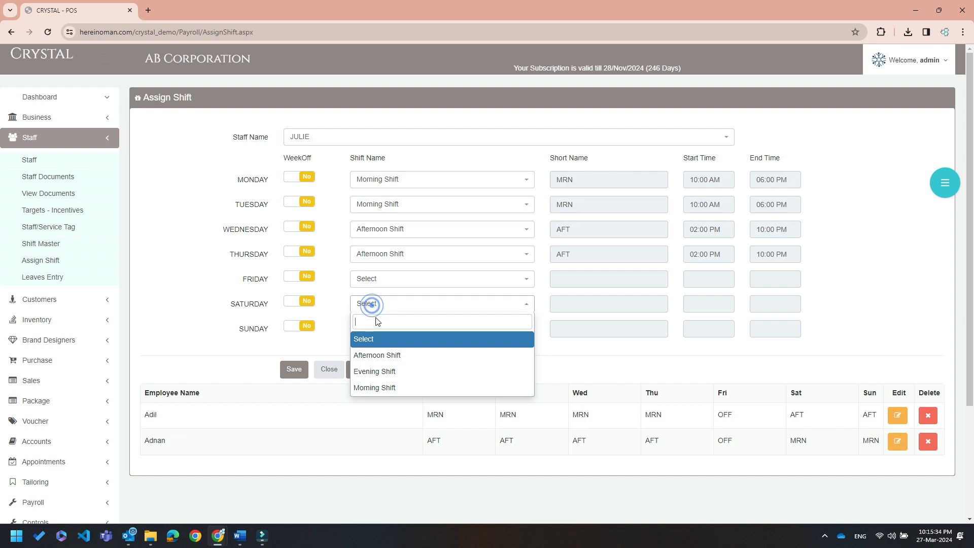
pyautogui.click(391, 385)
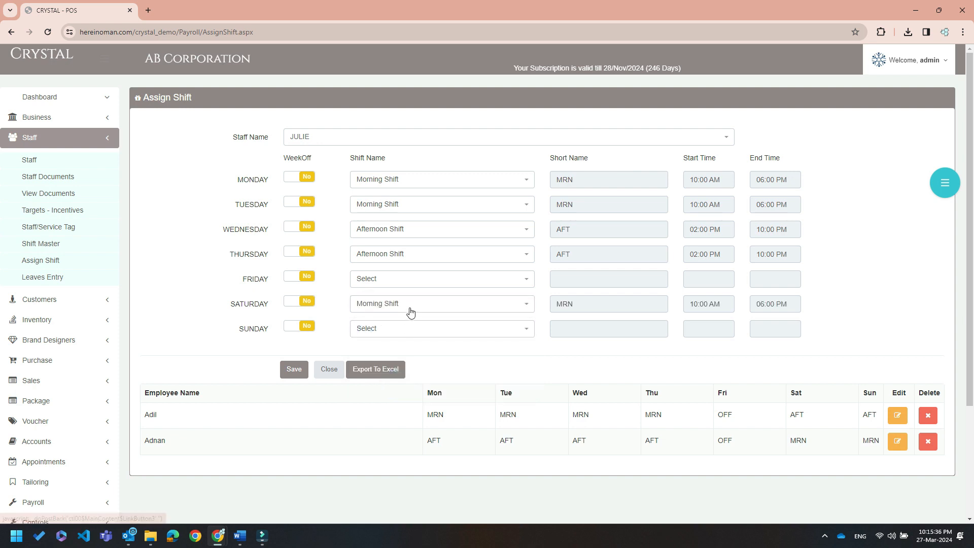
pyautogui.click(406, 306)
pyautogui.click(401, 371)
pyautogui.click(417, 329)
pyautogui.click(402, 395)
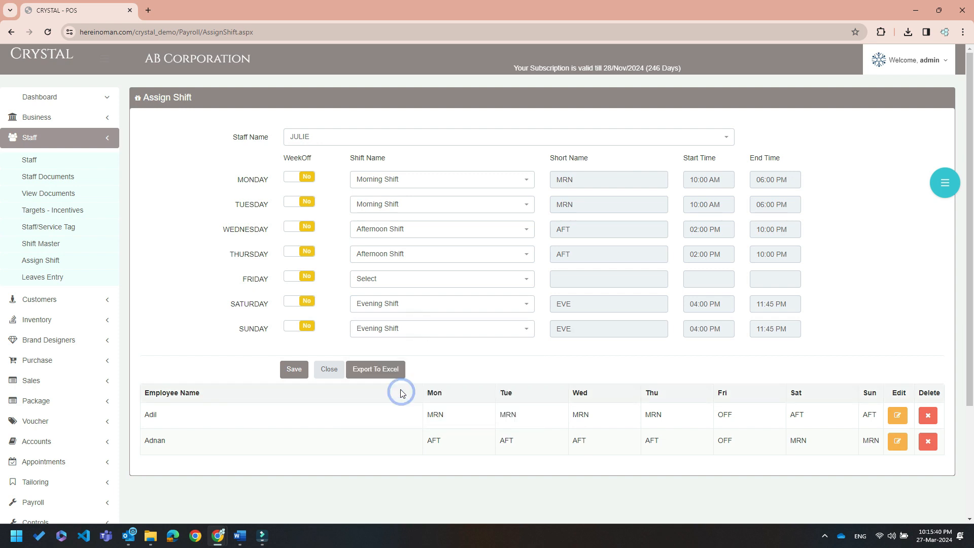
# Step: Mark Friday as the week off and save the staff member's shift schedule
pyautogui.click(289, 280)
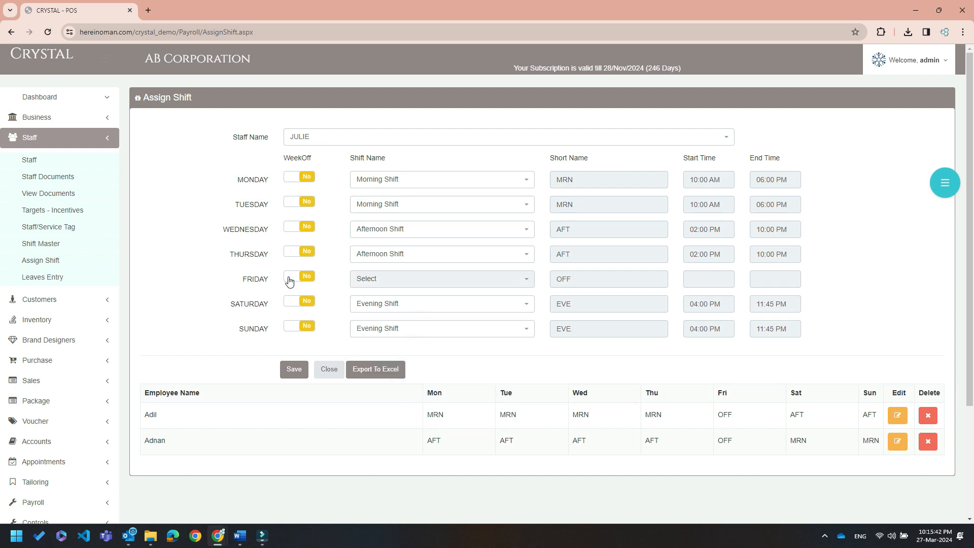
pyautogui.click(293, 370)
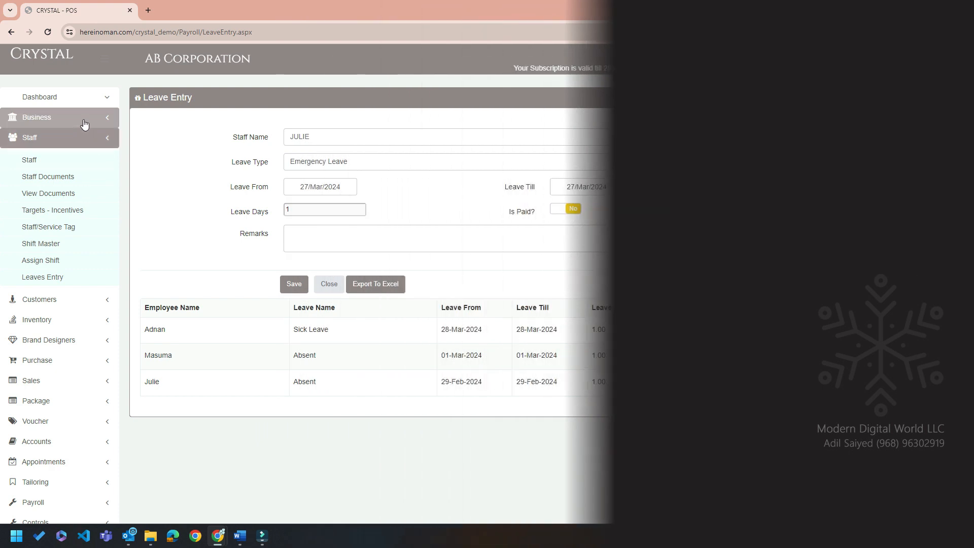
# Step: Add an active leave type named "Personal Leave" to the business leave types and save it
pyautogui.click(84, 121)
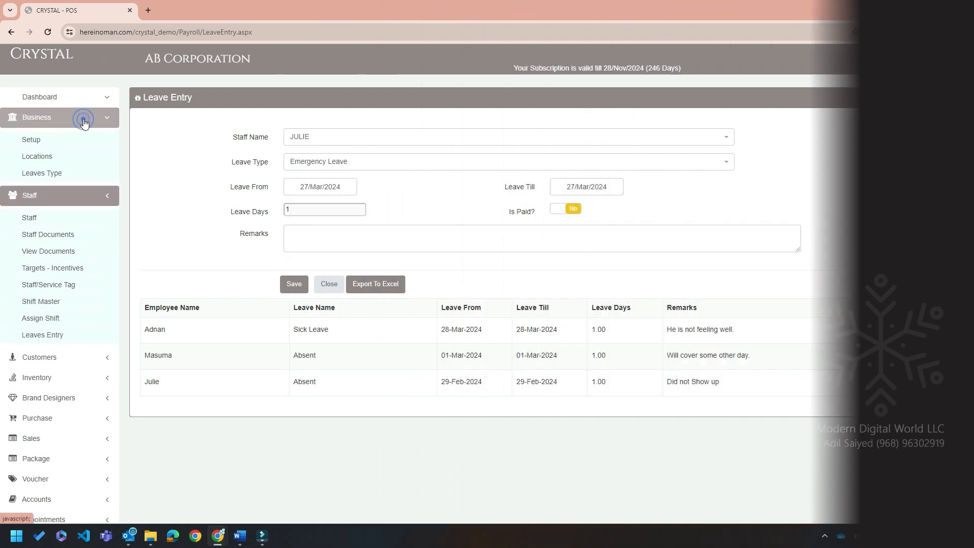
pyautogui.click(69, 172)
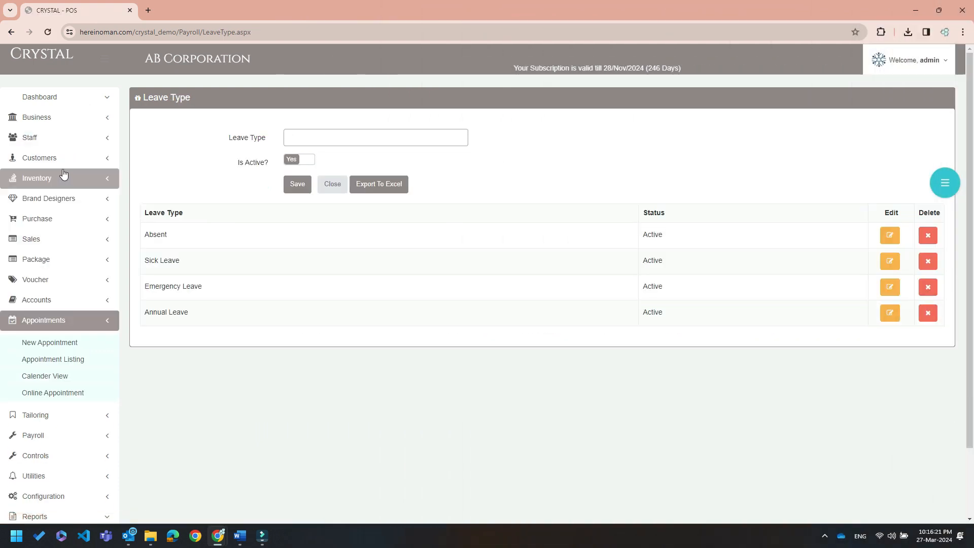
pyautogui.click(397, 140)
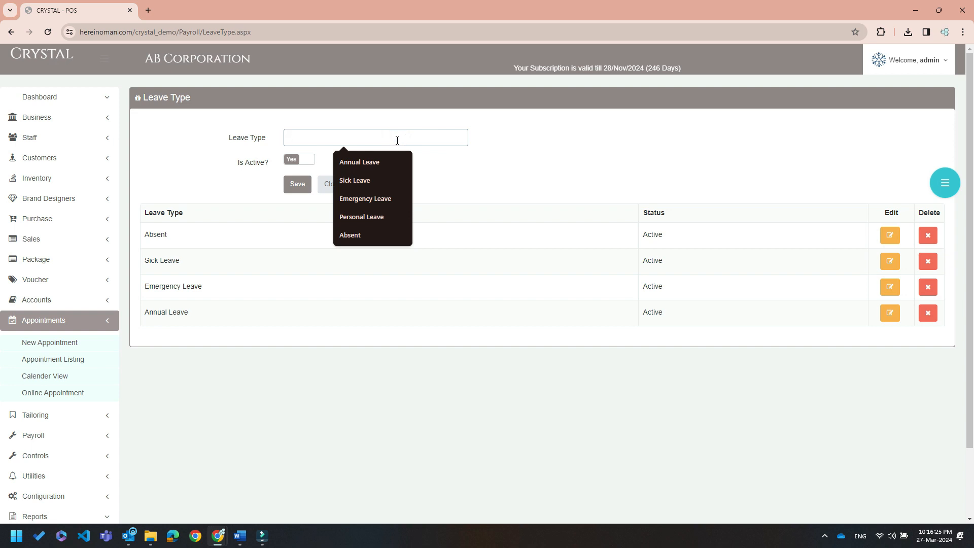
pyautogui.write('Personal Leave')
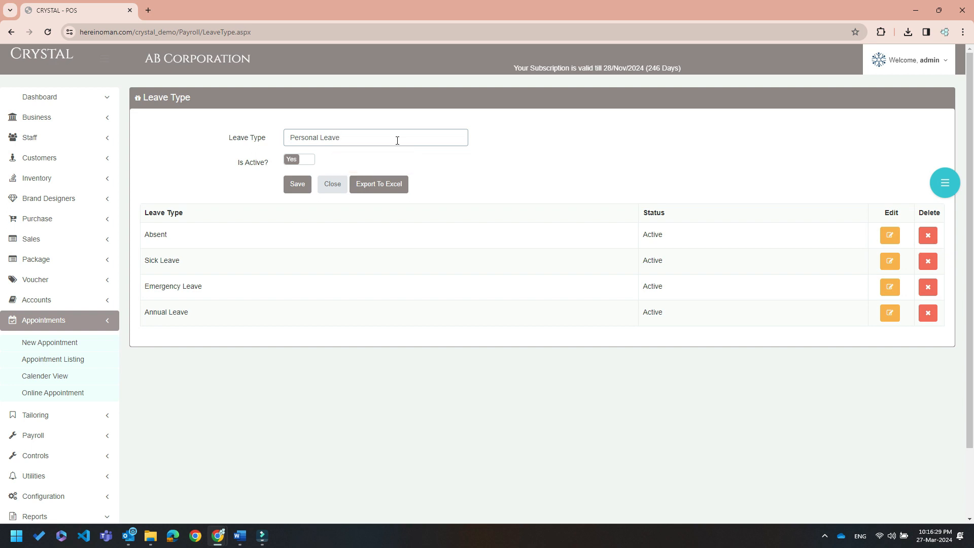
pyautogui.click(297, 186)
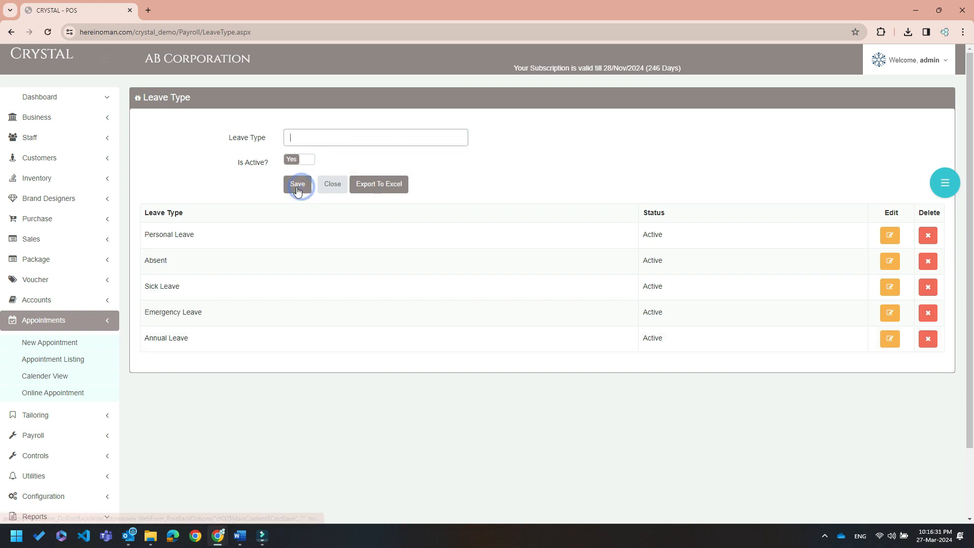
# Step: Start a leave entry for the staff member just scheduled, with Personal Leave as the leave type
pyautogui.click(35, 141)
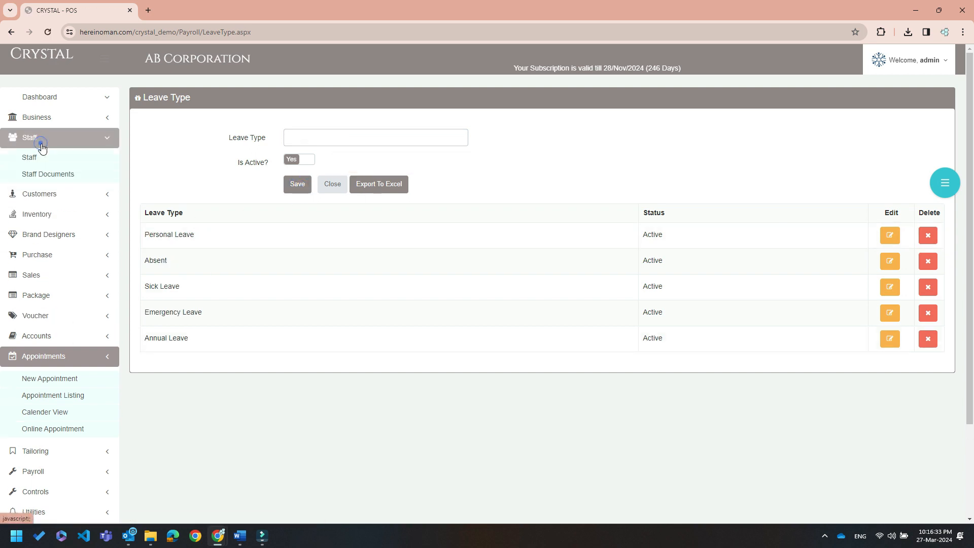
pyautogui.click(48, 281)
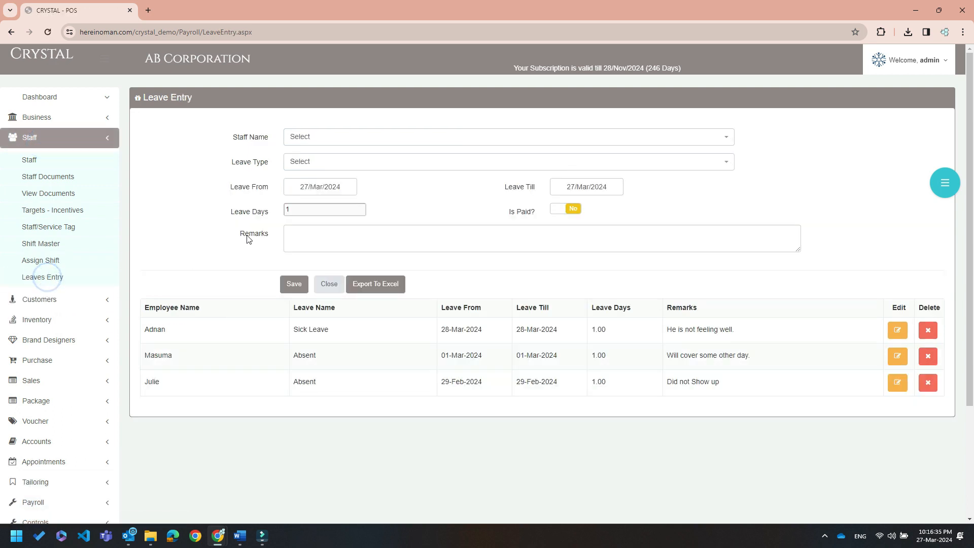
pyautogui.click(301, 136)
pyautogui.click(304, 236)
pyautogui.click(327, 162)
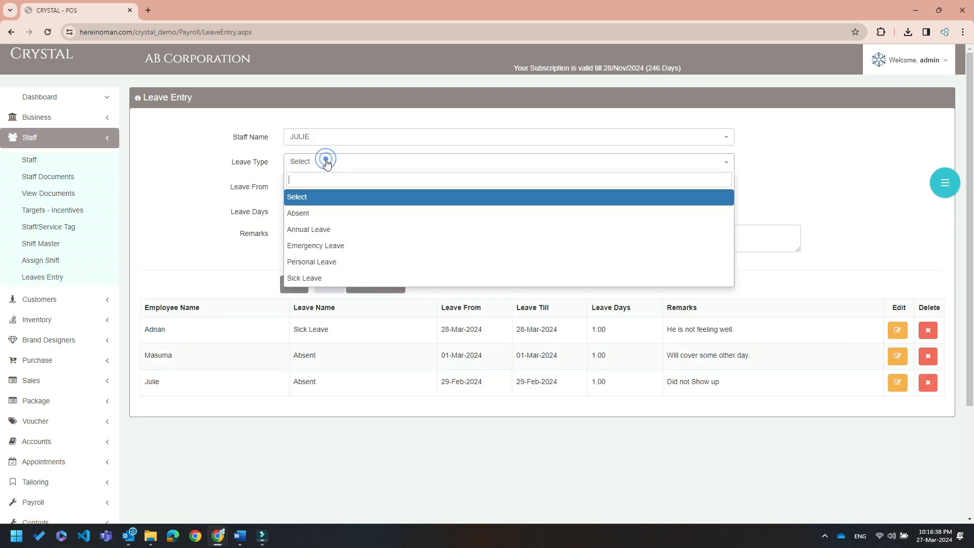
pyautogui.click(326, 262)
# Step: Set both the Leave From and Leave Till dates to 30/Mar/2024
pyautogui.click(311, 192)
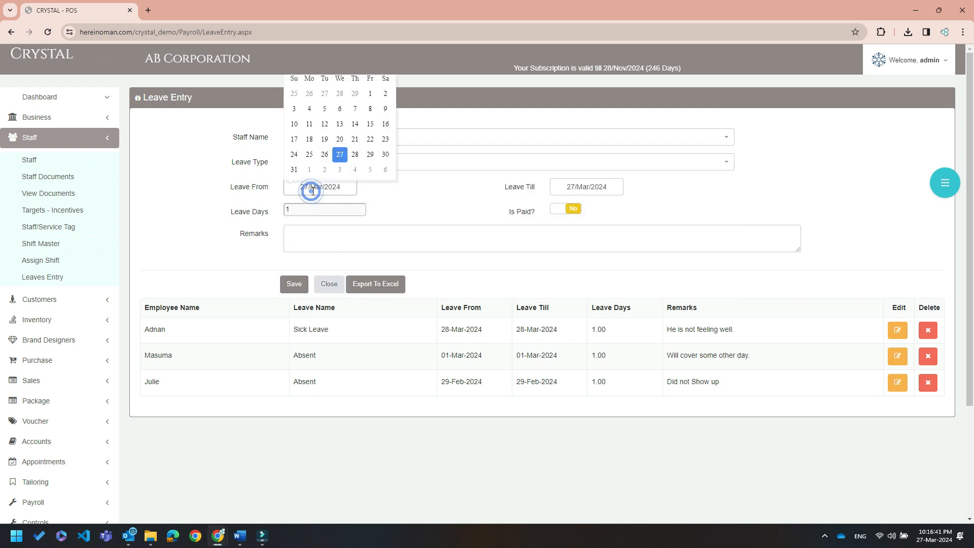
pyautogui.click(385, 155)
pyautogui.click(570, 186)
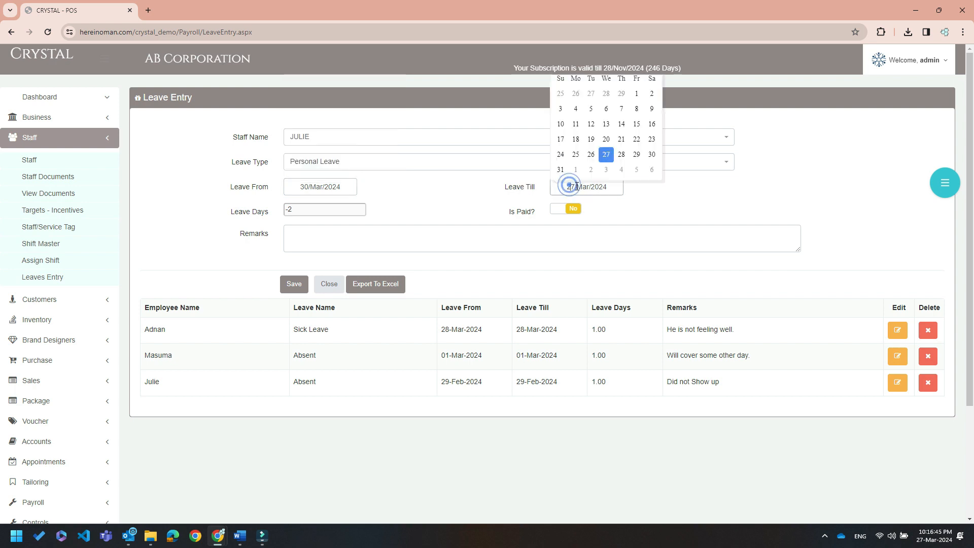
pyautogui.click(652, 155)
pyautogui.click(676, 197)
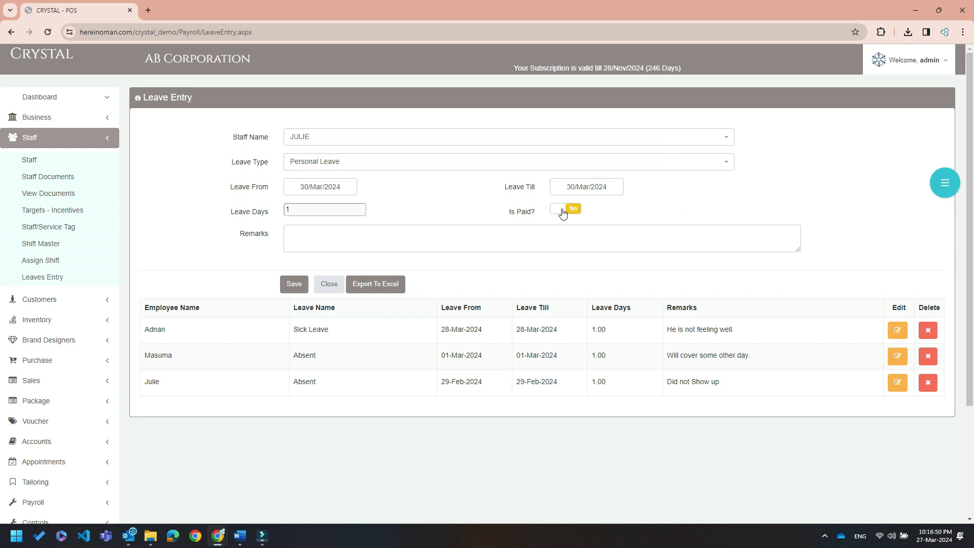
# Step: Enter the remark "She would like to rest." and save the leave entry
pyautogui.click(389, 239)
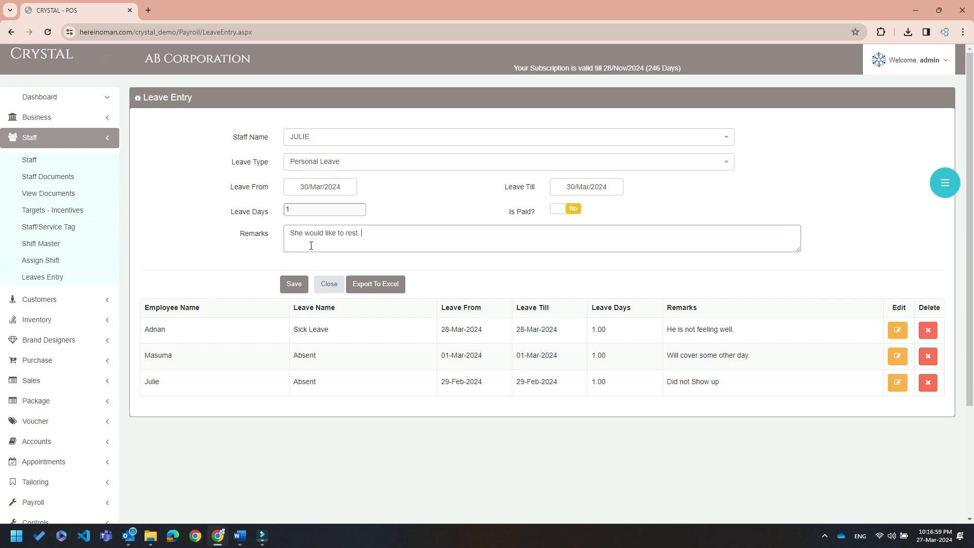
pyautogui.click(296, 283)
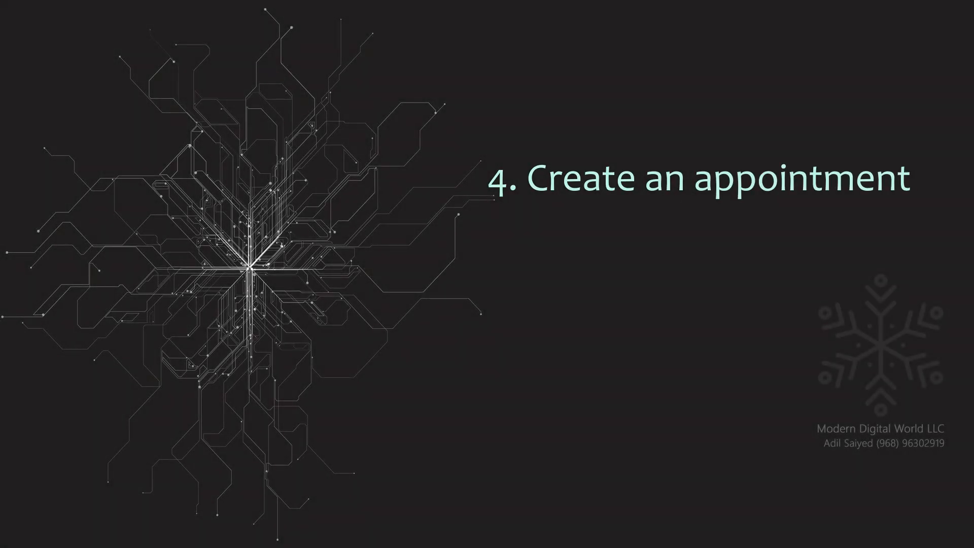
# Step: Examine the new appointment options in the Appointments section and the quick-access shortcuts, and open the Dashboard
pyautogui.click(73, 462)
pyautogui.scroll(-5, 73, 456)
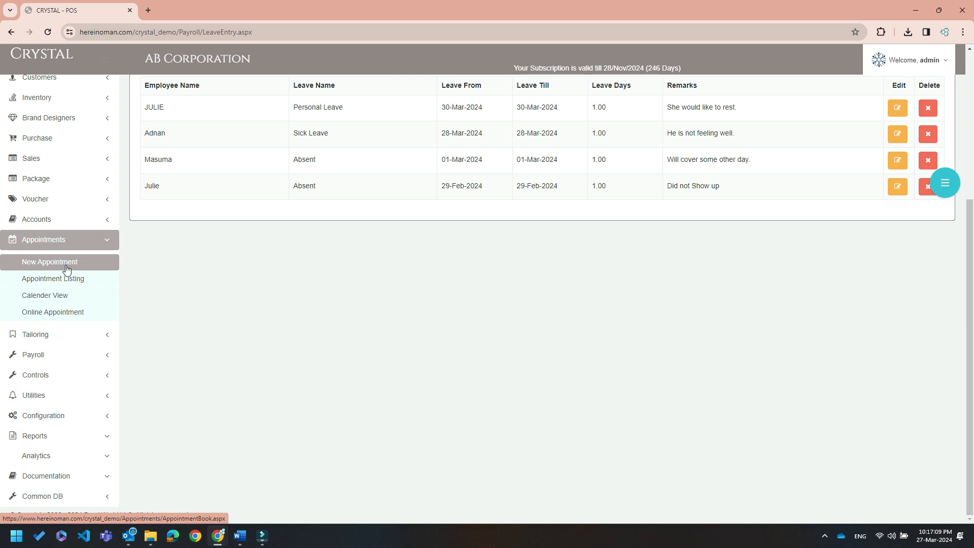
pyautogui.click(954, 182)
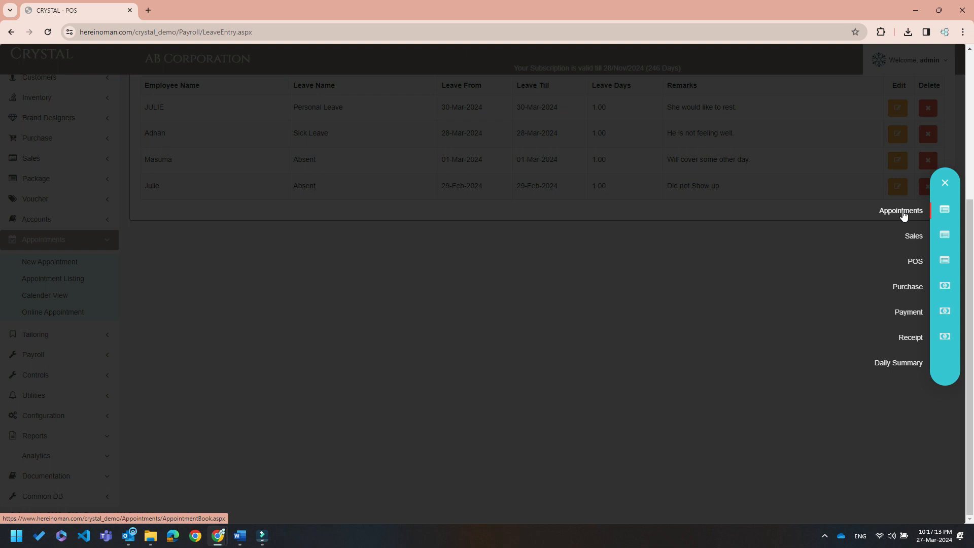
pyautogui.click(945, 182)
pyautogui.scroll(4, 558, 315)
pyautogui.click(72, 96)
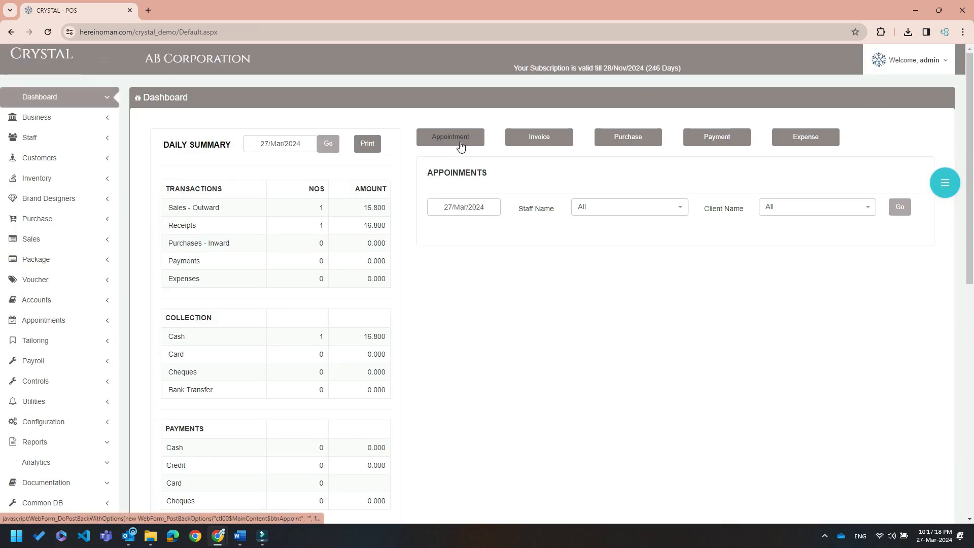
# Step: Start a new appointment from the Dashboard and look up the customer by entering their mobile number
pyautogui.click(460, 146)
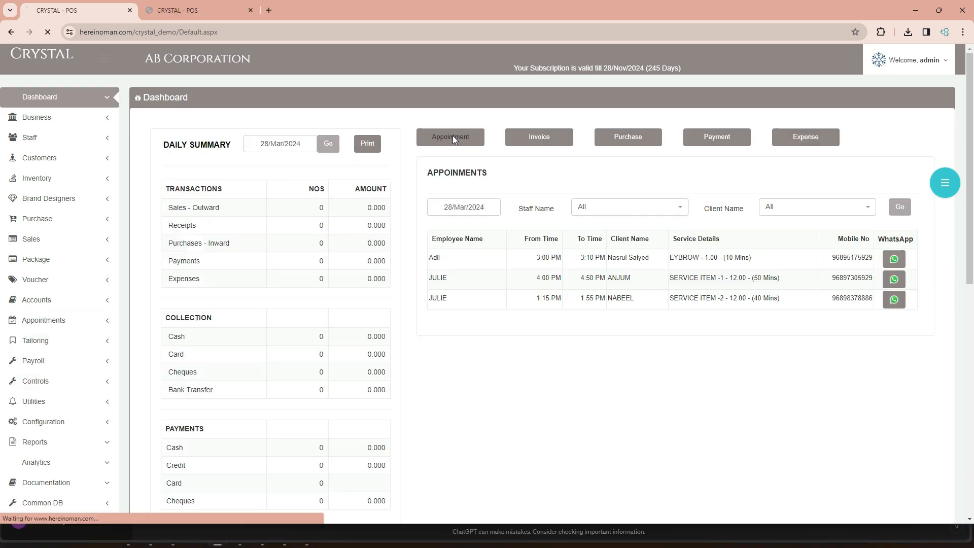
pyautogui.click(453, 135)
pyautogui.click(349, 152)
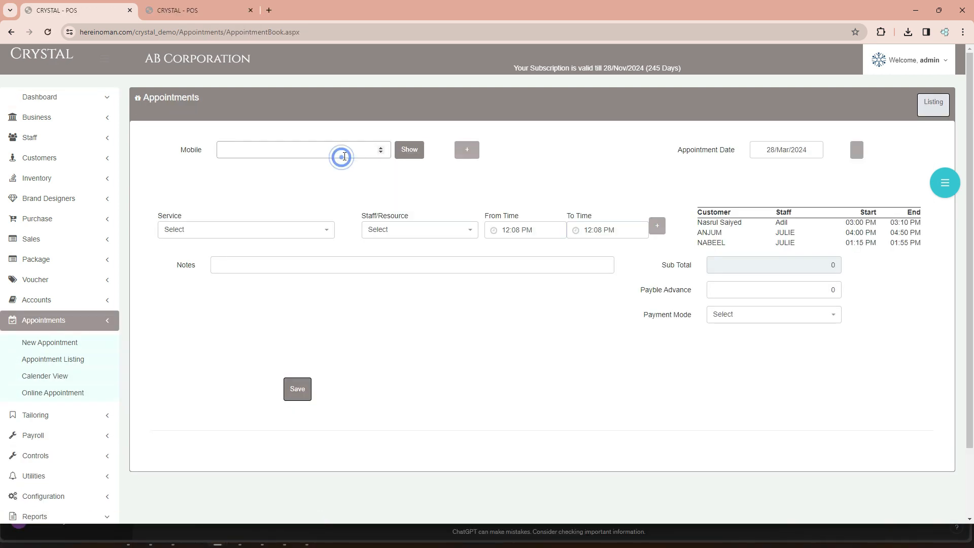
pyautogui.write('90090011')
pyautogui.press('Return')
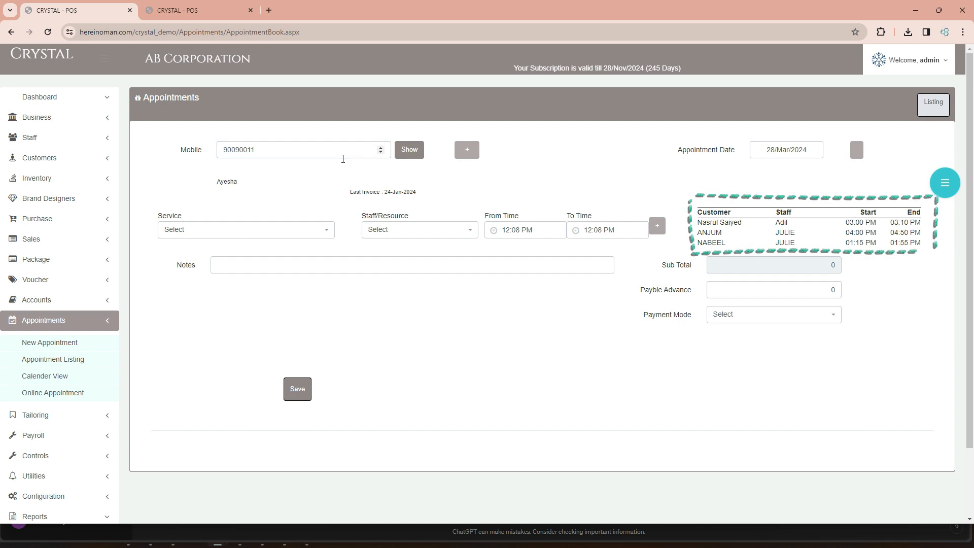
# Step: Choose SERVICE ITEM -3 (45 Mins) as the service and assign the staff member already booked at 04:00 PM
pyautogui.click(332, 233)
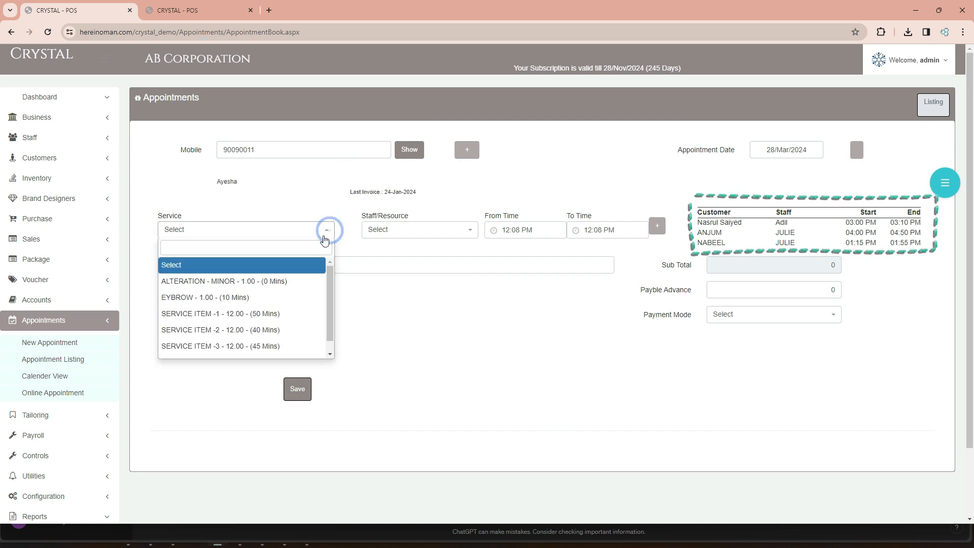
pyautogui.click(318, 349)
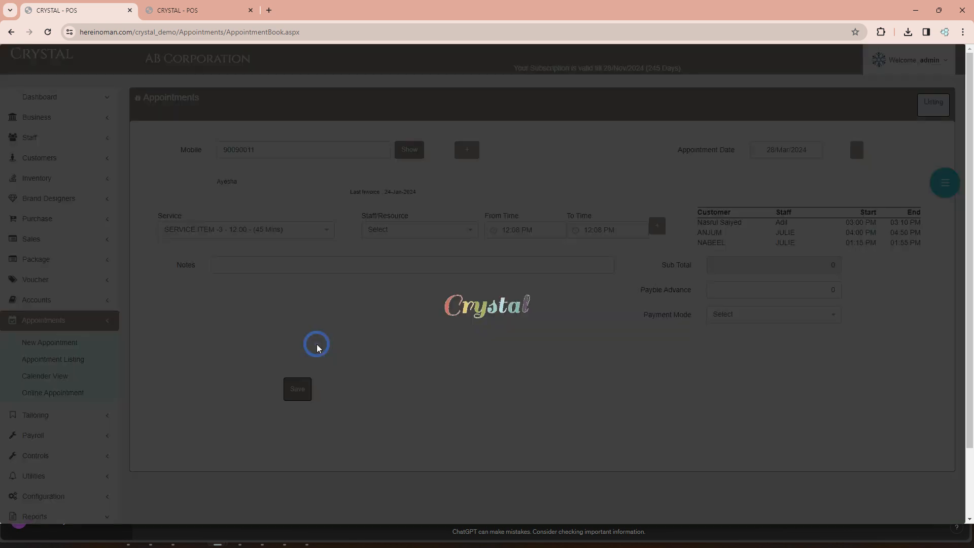
pyautogui.click(444, 238)
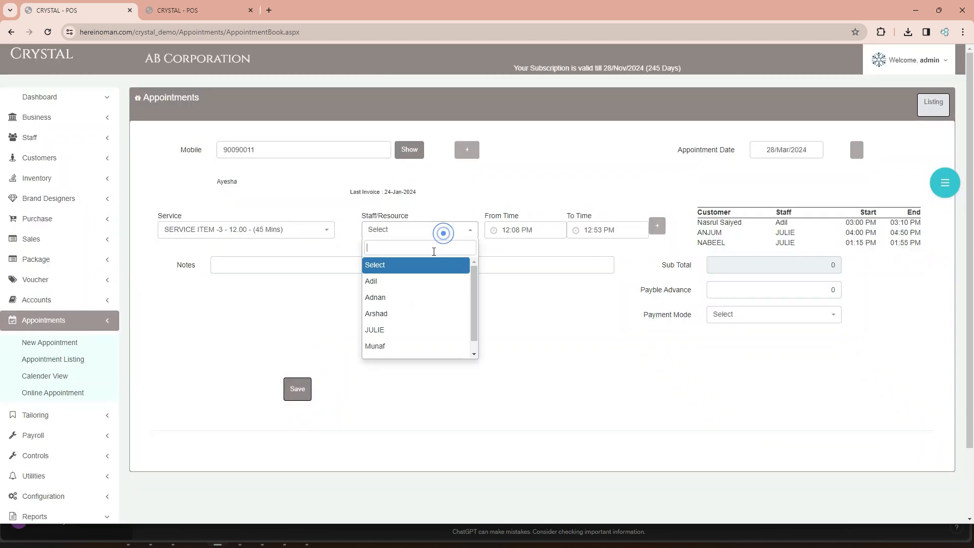
pyautogui.click(413, 332)
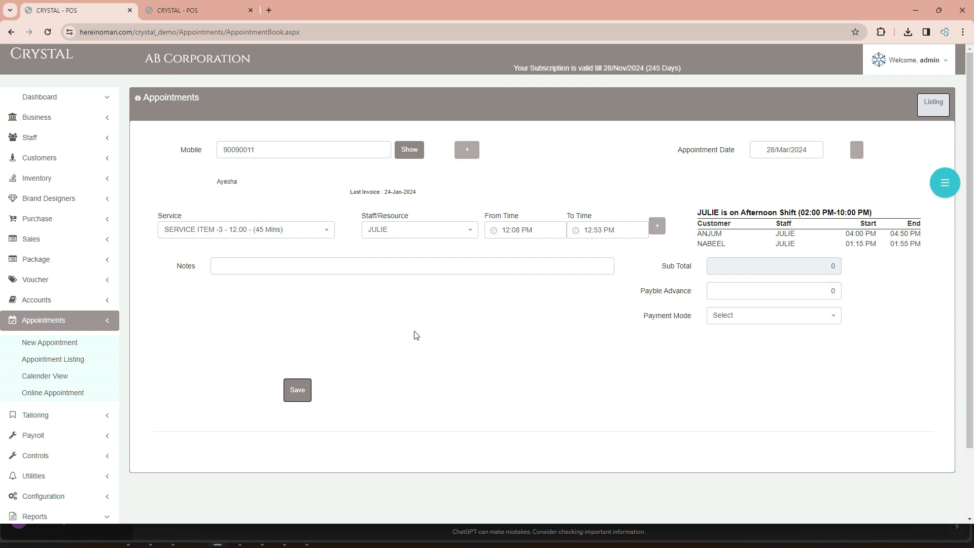
# Step: Set the appointment's From Time to 5:00 PM and add the service line to the appointment
pyautogui.click(553, 232)
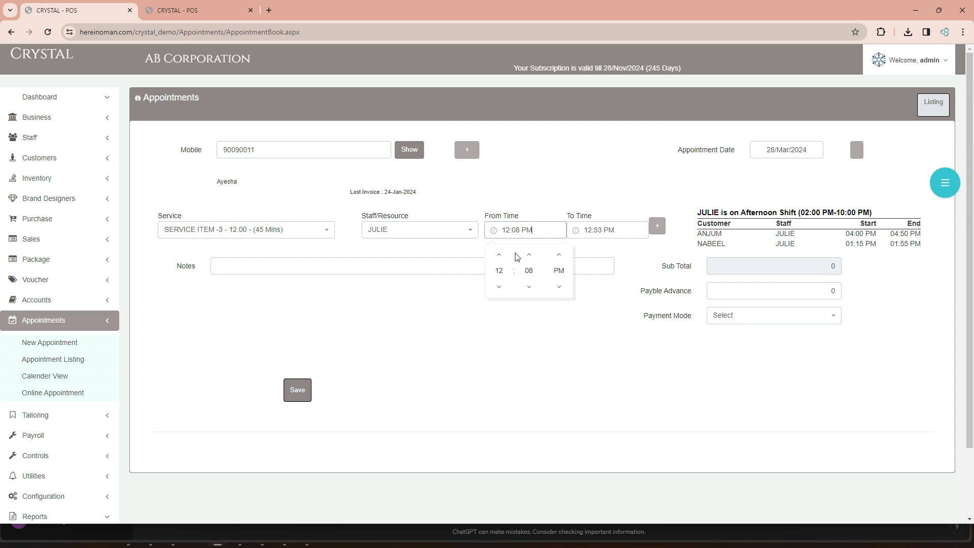
pyautogui.click(499, 255)
pyautogui.click(500, 255)
pyautogui.click(500, 256)
pyautogui.click(500, 255)
pyautogui.click(500, 255)
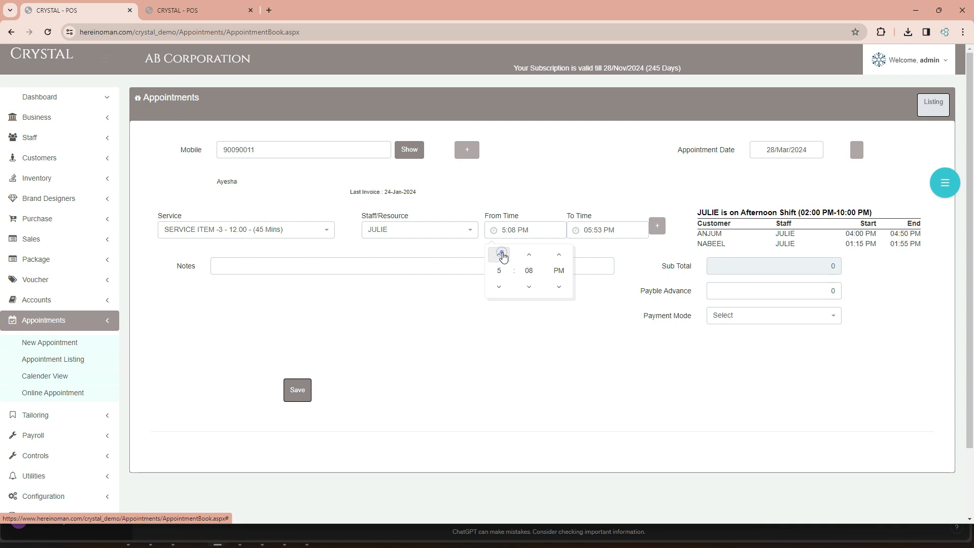
pyautogui.click(528, 270)
pyautogui.write('00')
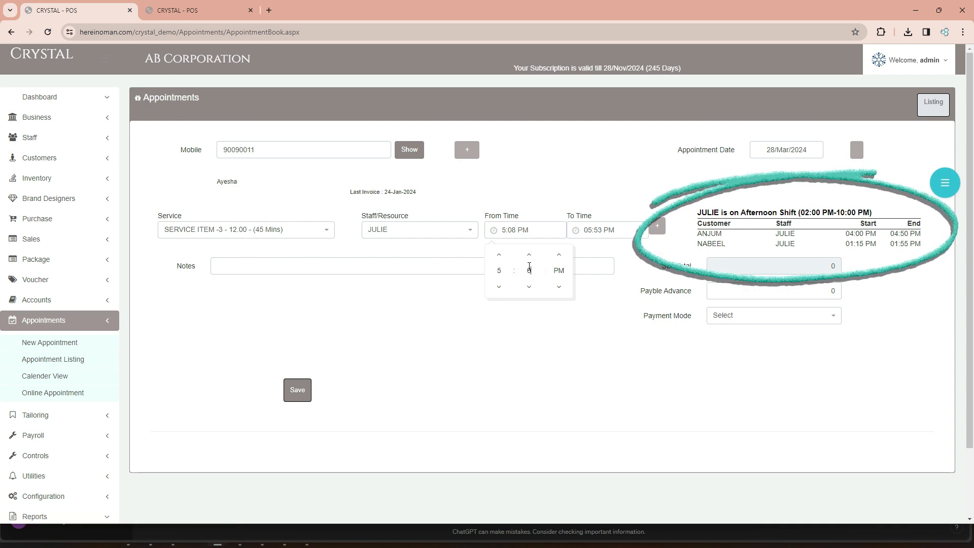
pyautogui.click(635, 245)
pyautogui.click(656, 226)
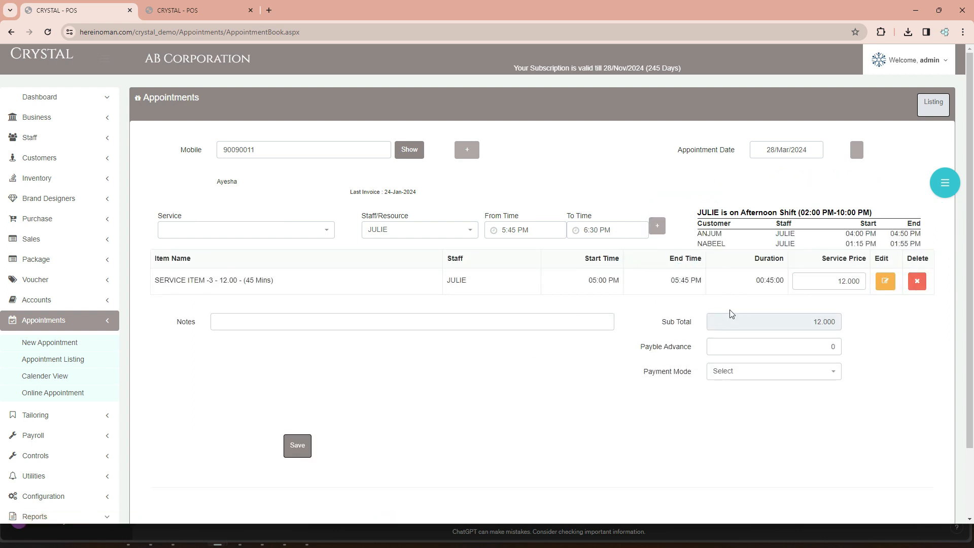
# Step: Set the payable advance to 5 with Cash as the payment mode and save the appointment
pyautogui.click(752, 346)
pyautogui.write('5')
pyautogui.click(763, 378)
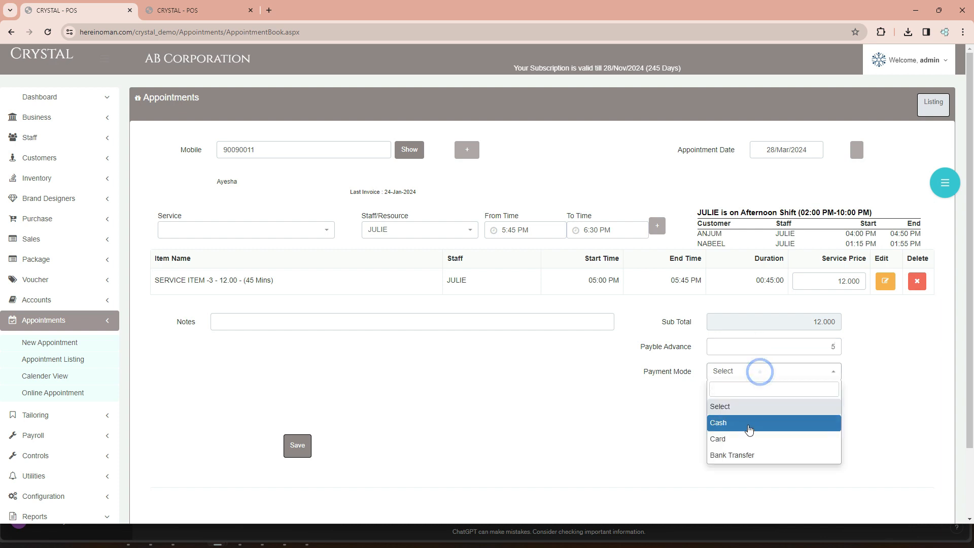
pyautogui.click(749, 425)
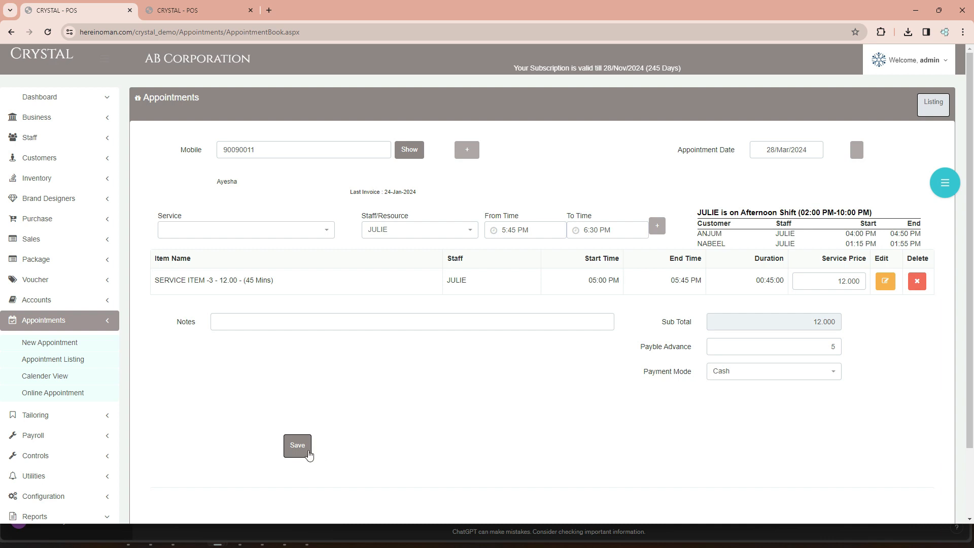
pyautogui.click(301, 450)
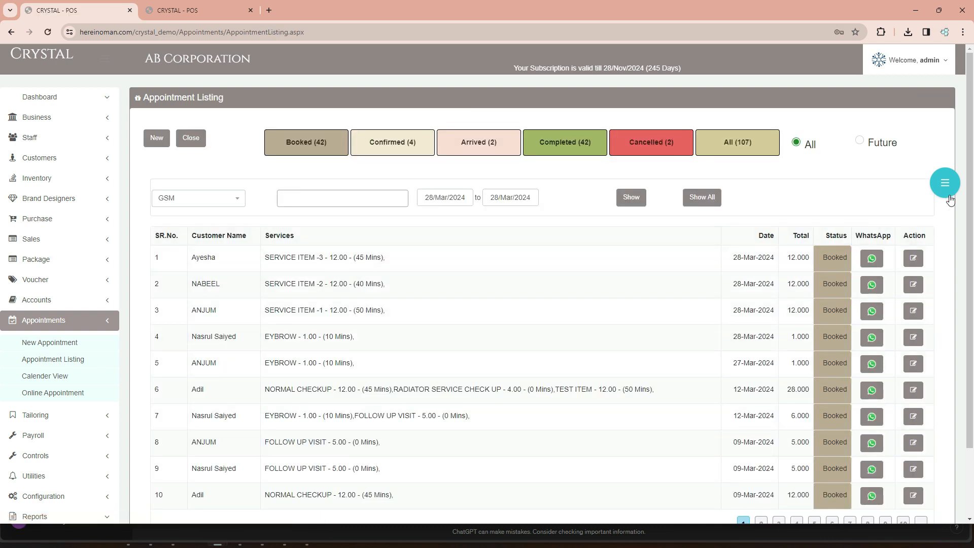
# Step: Examine the appointment listing by Booked, Confirmed, Arrived, Completed, Cancelled and All statuses, and limit it to Future appointments
pyautogui.moveTo(969, 198); pyautogui.dragTo(955, 261)
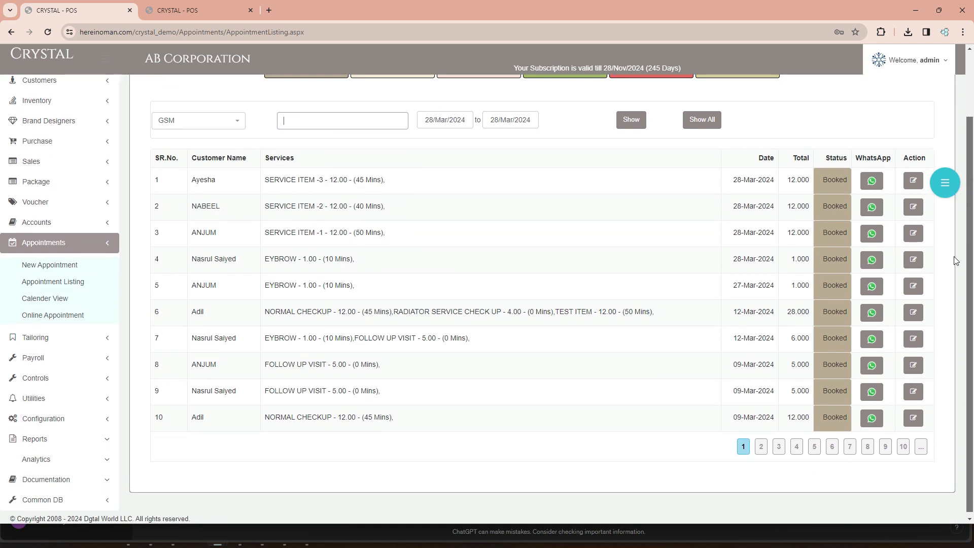
pyautogui.scroll(2, 956, 261)
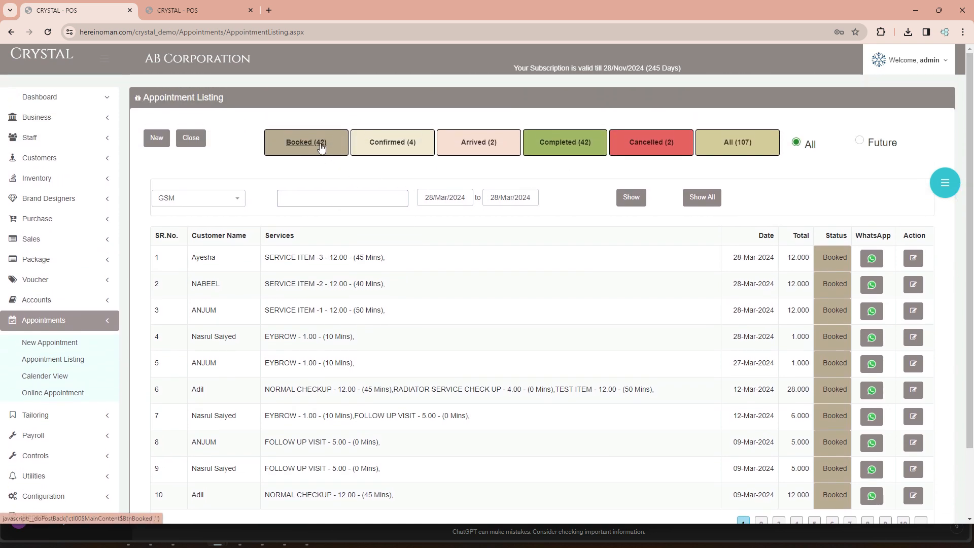
pyautogui.click(319, 144)
pyautogui.click(381, 144)
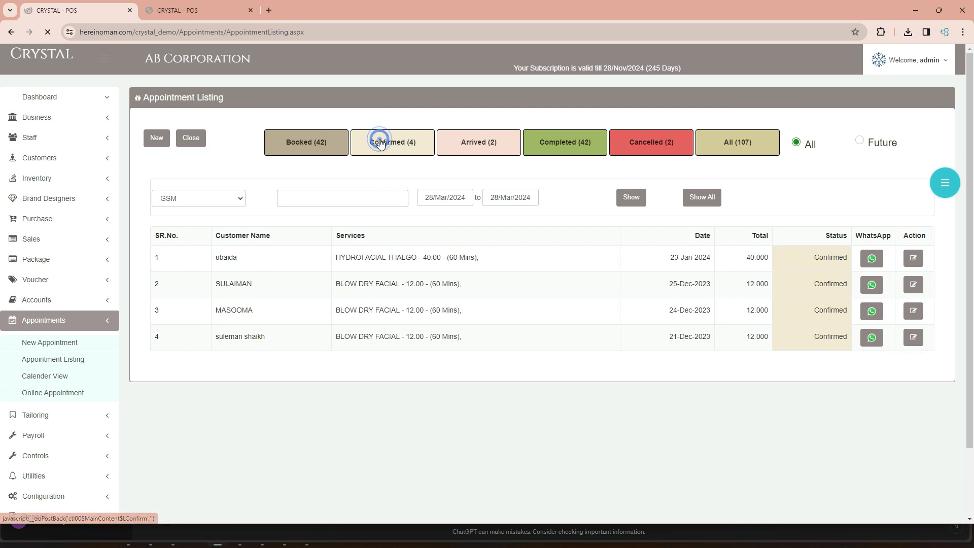
pyautogui.click(474, 143)
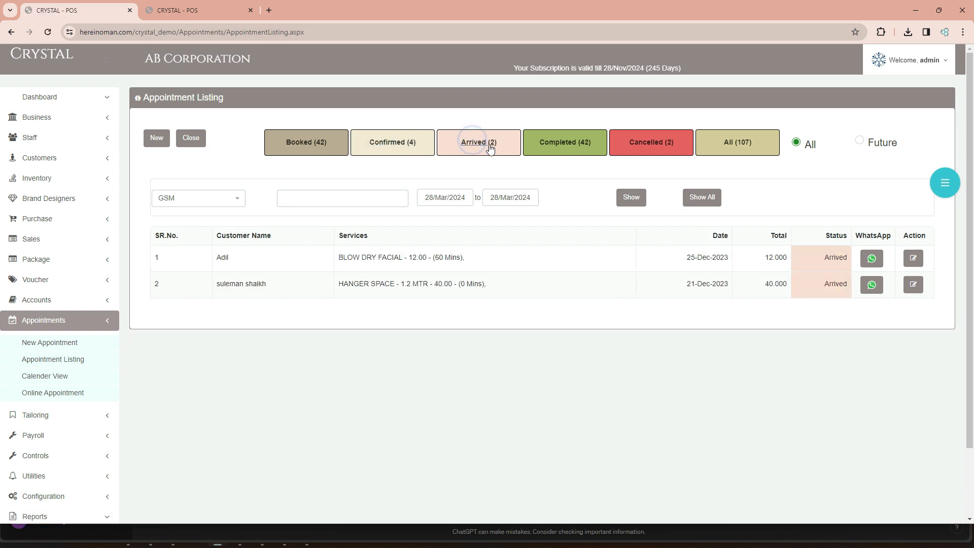
pyautogui.click(564, 142)
pyautogui.click(640, 143)
pyautogui.click(733, 137)
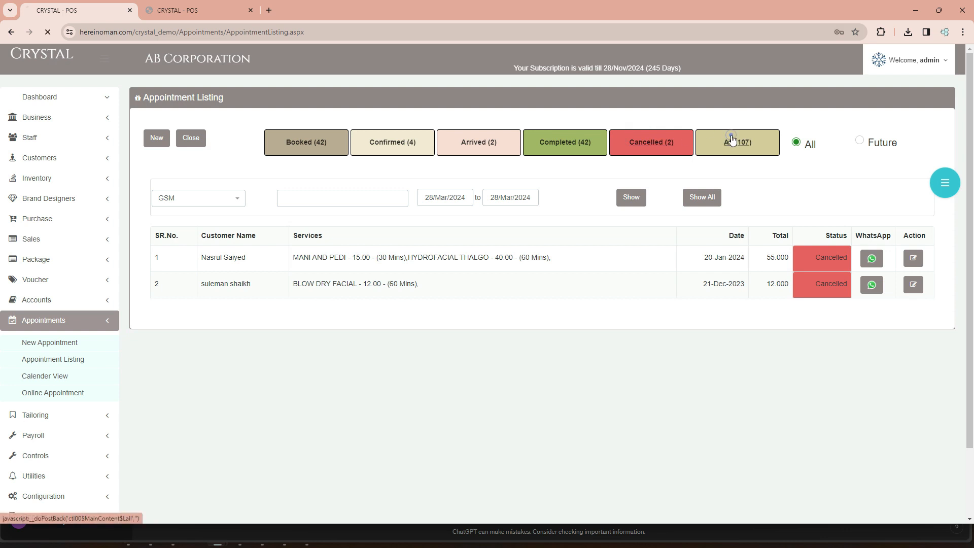
pyautogui.click(861, 142)
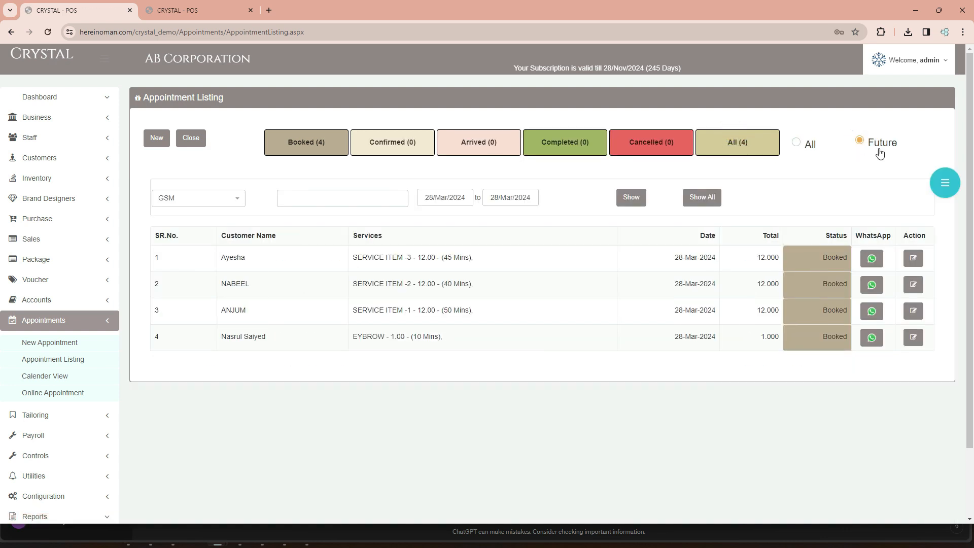
# Step: Open the SERVICE ITEM -3 appointment of 28-Mar-2024 and convert it into a sales invoice
pyautogui.click(920, 260)
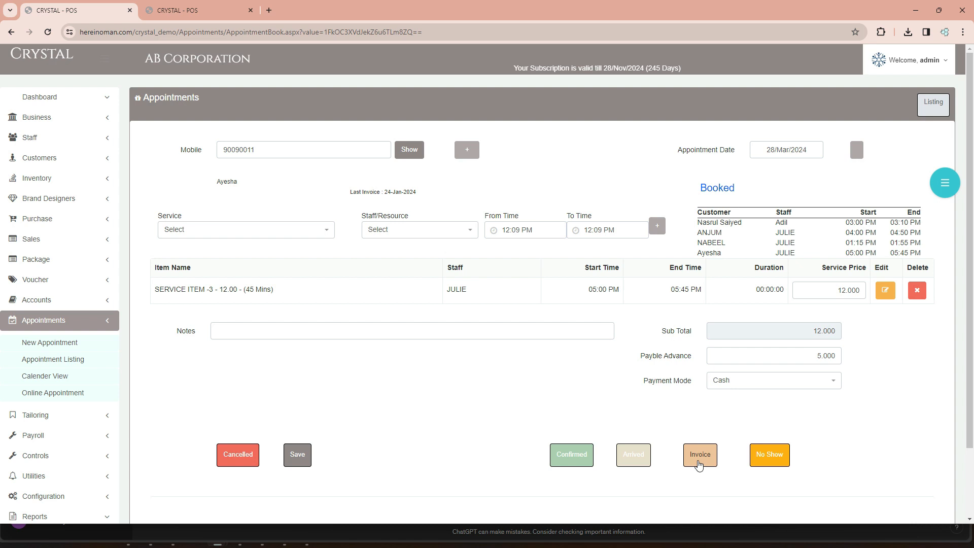
pyautogui.click(698, 464)
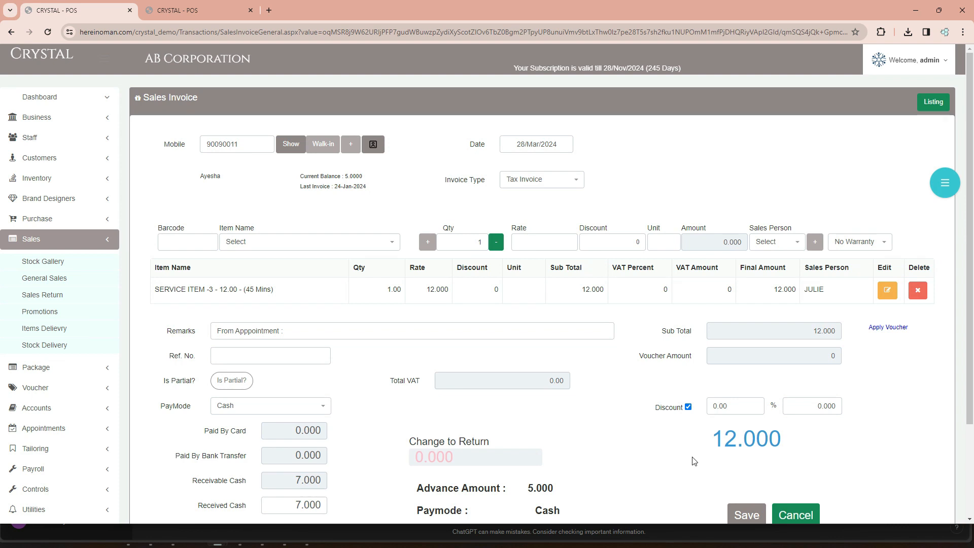
pyautogui.scroll(-1, 640, 371)
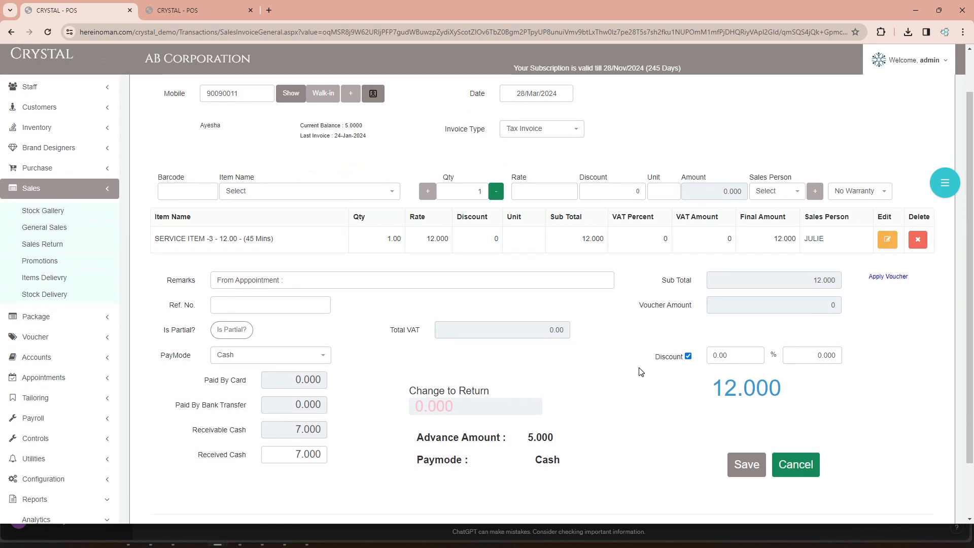
pyautogui.scroll(1, 641, 372)
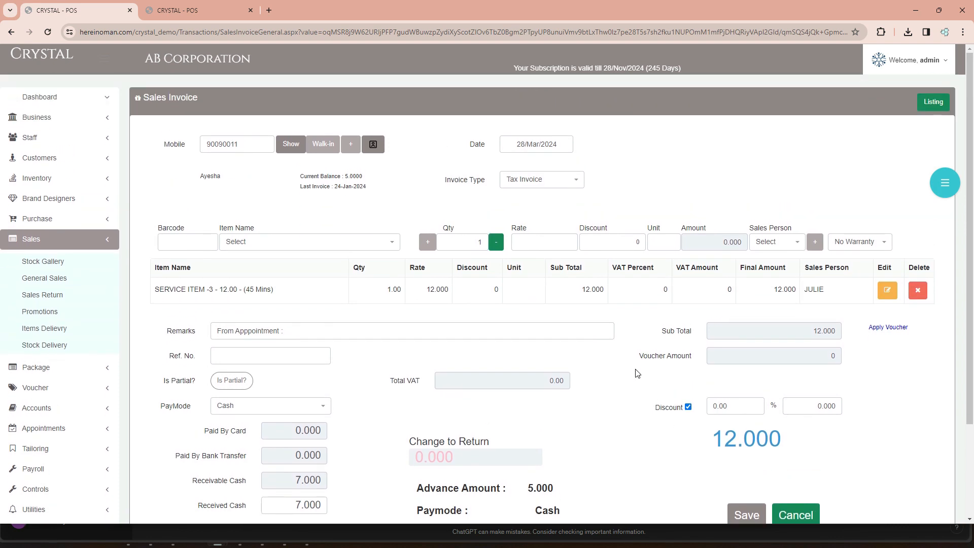
# Step: Add one SUNSET SENSATION to the invoice, with the service's staff member as its sales person
pyautogui.click(376, 241)
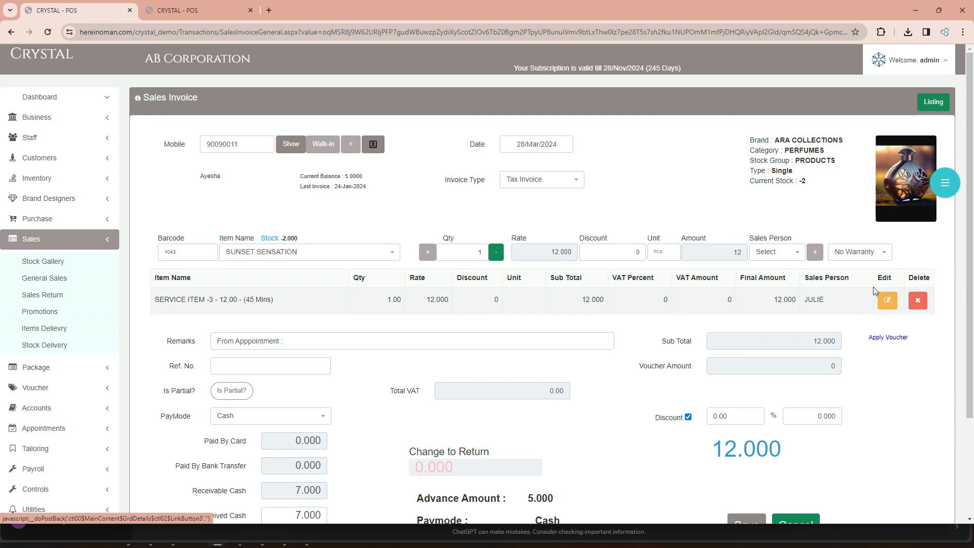
pyautogui.click(794, 257)
pyautogui.click(765, 352)
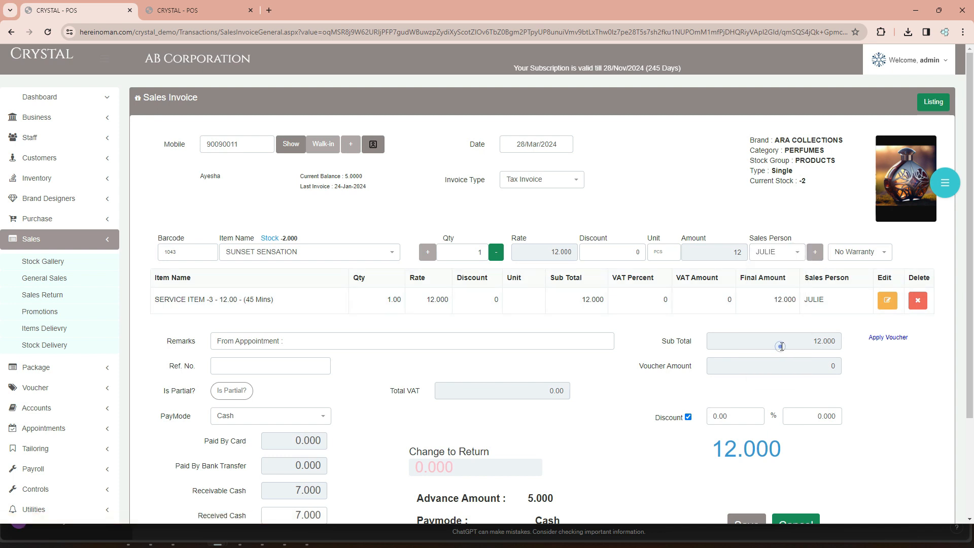
pyautogui.click(815, 252)
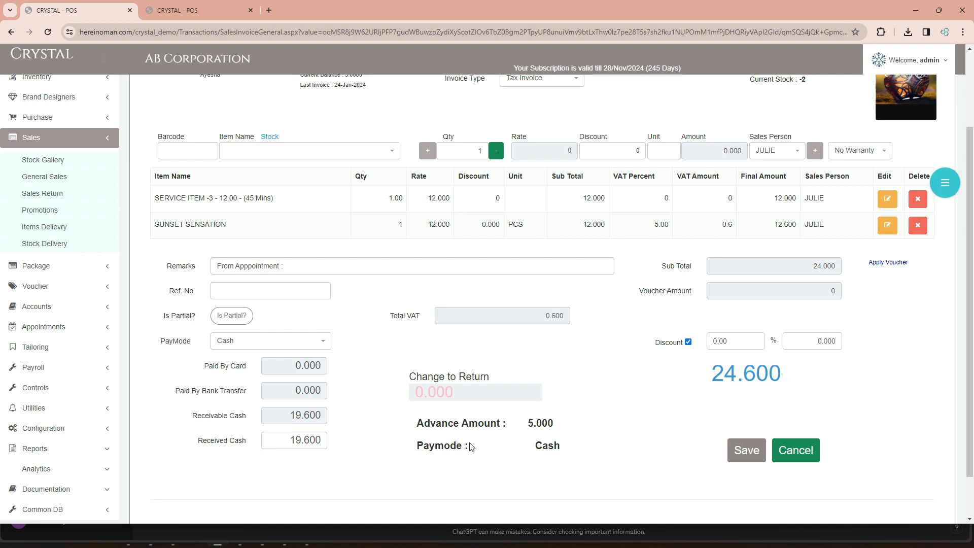
# Step: Set the invoice's received cash to 20 and save the invoice
pyautogui.moveTo(421, 422); pyautogui.dragTo(557, 442)
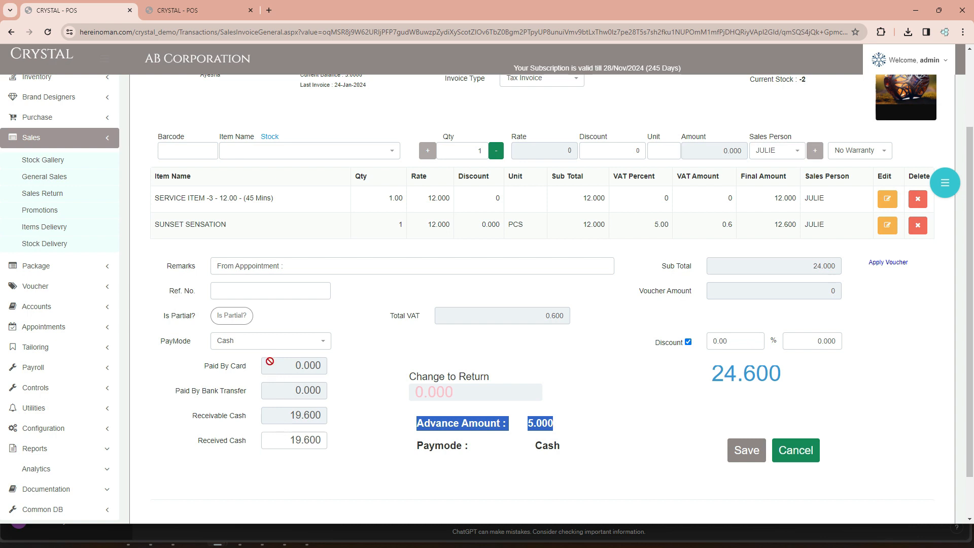
pyautogui.click(286, 439)
pyautogui.moveTo(286, 440); pyautogui.dragTo(338, 449)
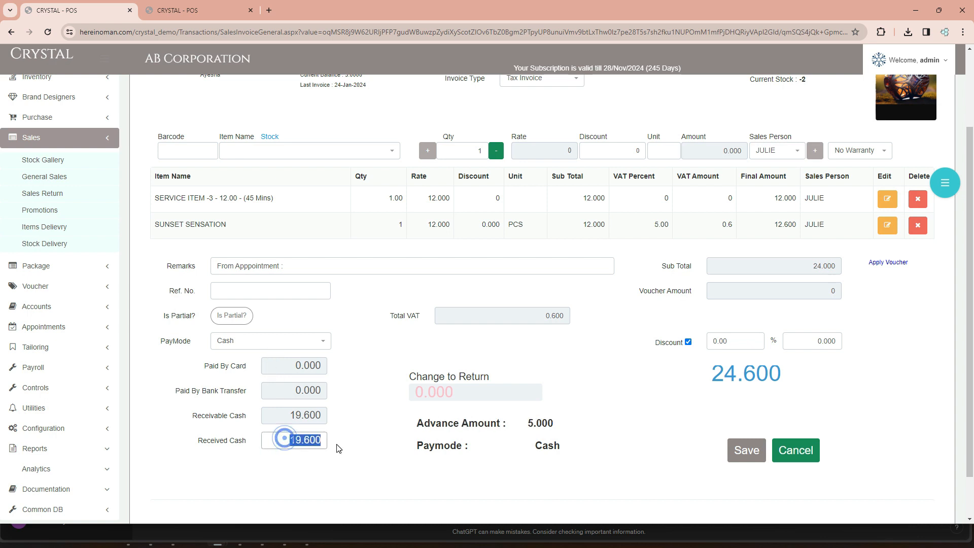
pyautogui.write('20')
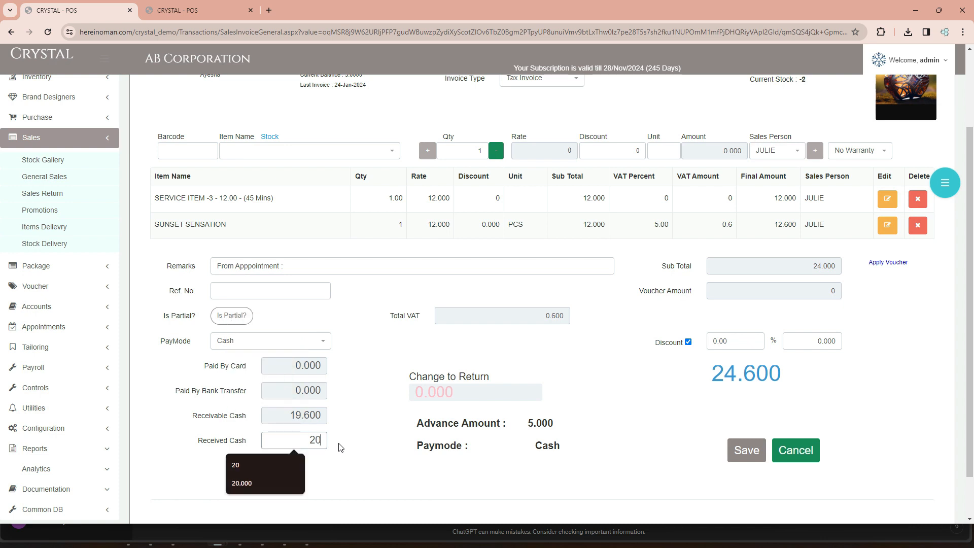
pyautogui.click(339, 442)
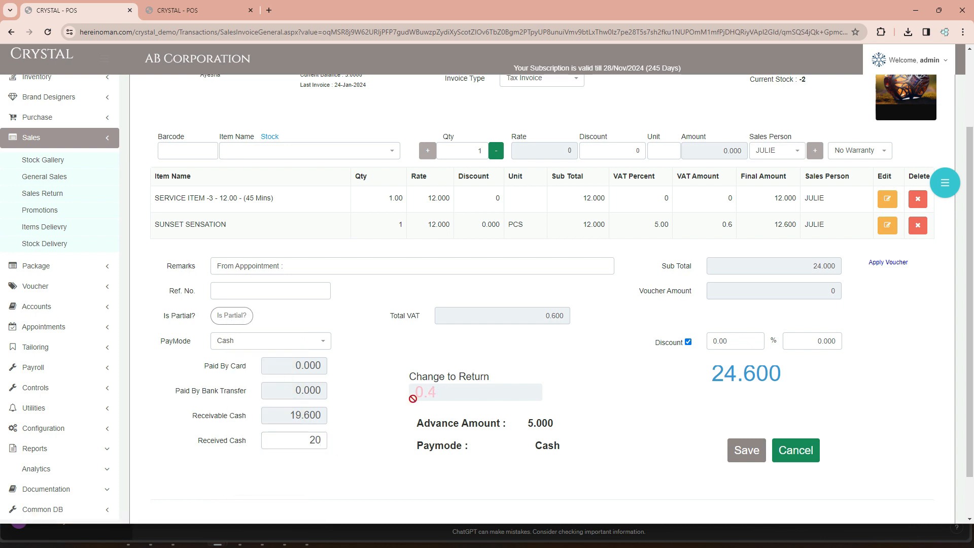
pyautogui.click(739, 451)
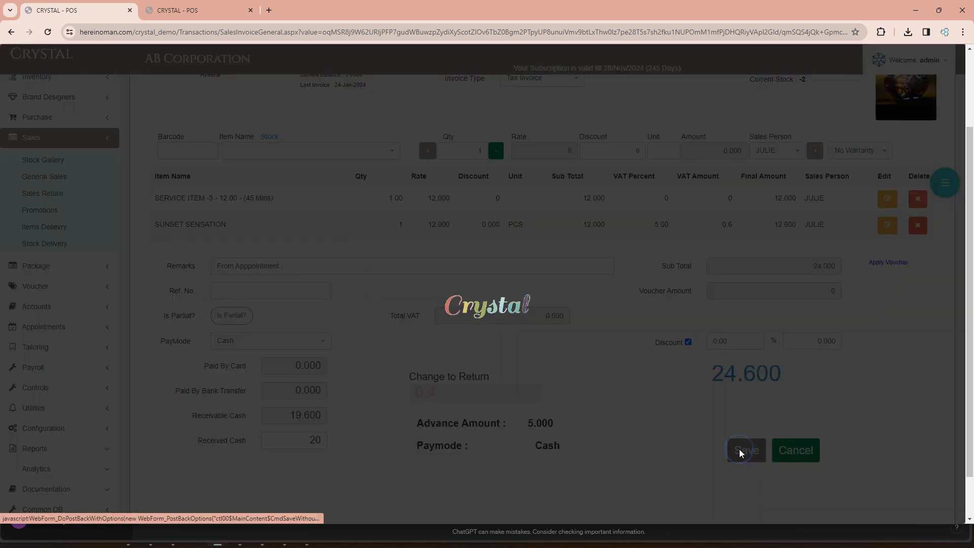
# Step: Open the print preview of the new invoice's receipt, enlarge its window and examine the items, totals and payment details
pyautogui.click(770, 245)
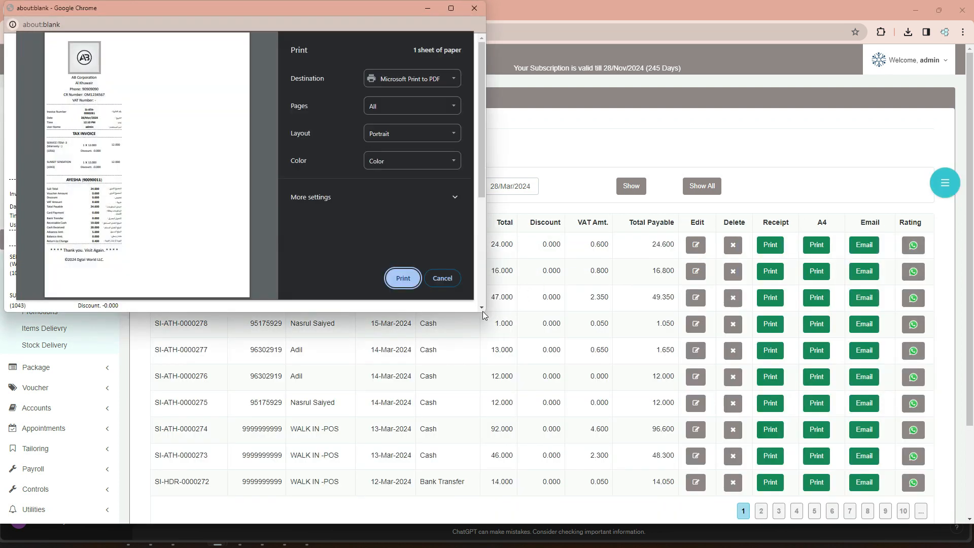
pyautogui.moveTo(482, 312); pyautogui.dragTo(855, 517)
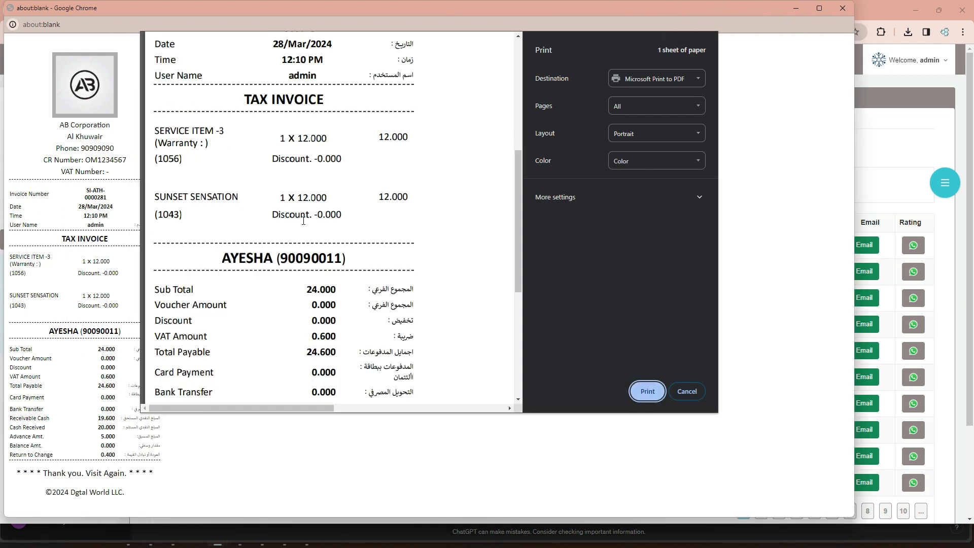
pyautogui.scroll(-4, 303, 221)
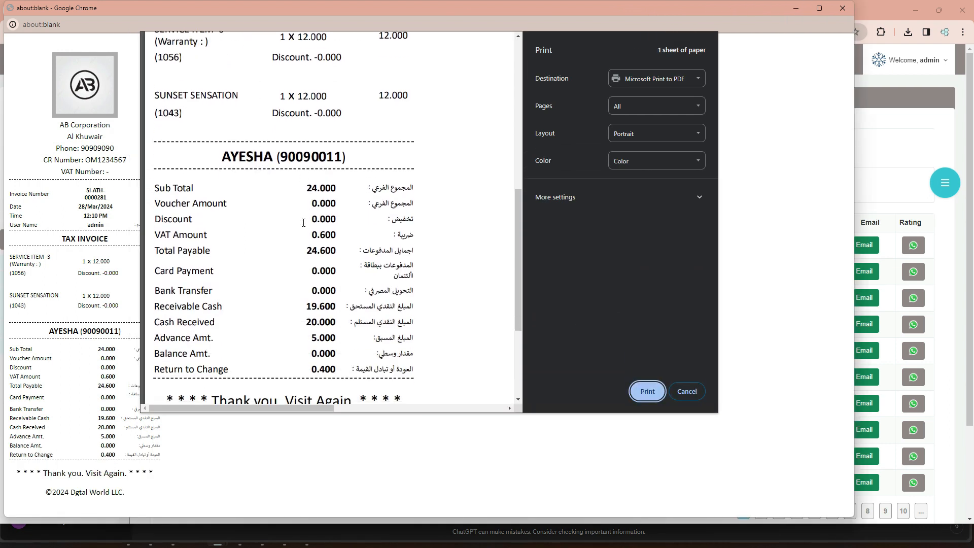
pyautogui.scroll(-2, 303, 223)
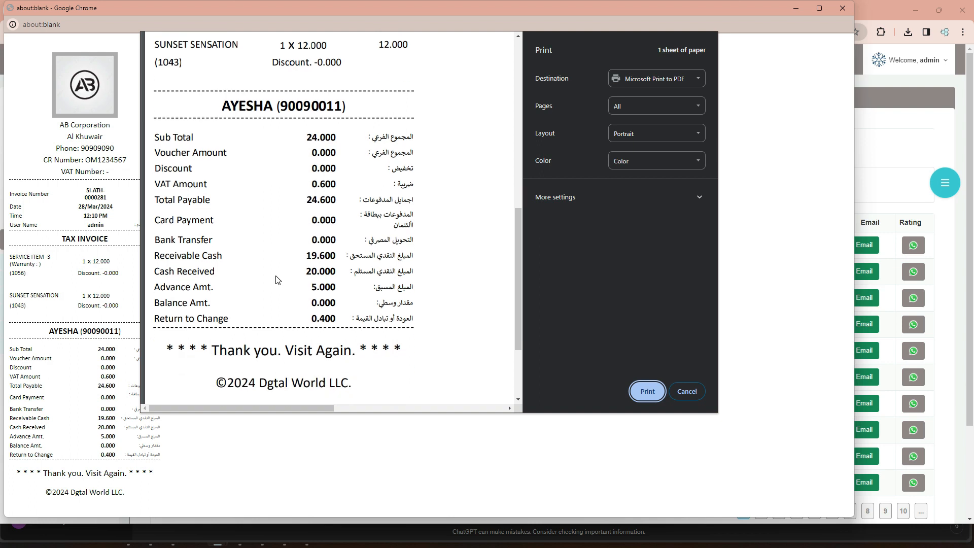
pyautogui.scroll(2, 278, 277)
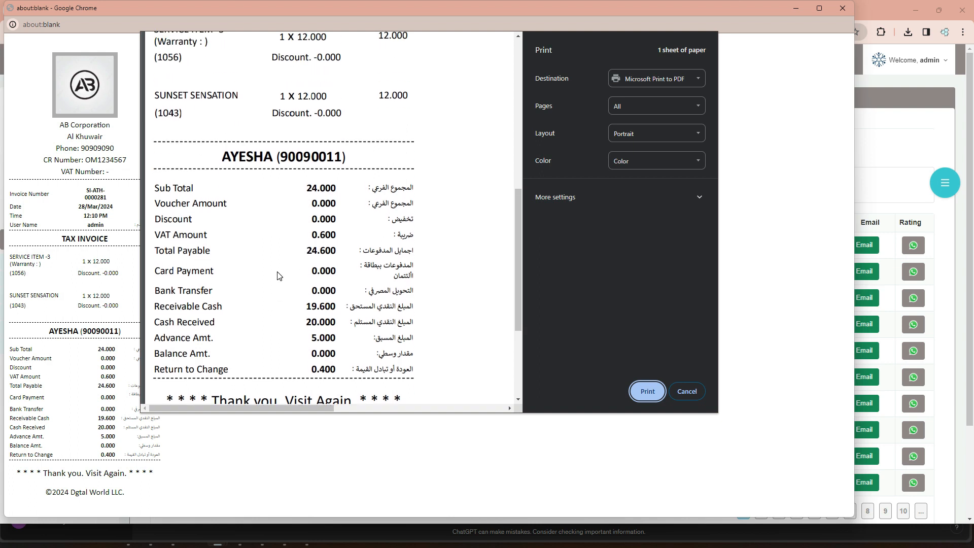